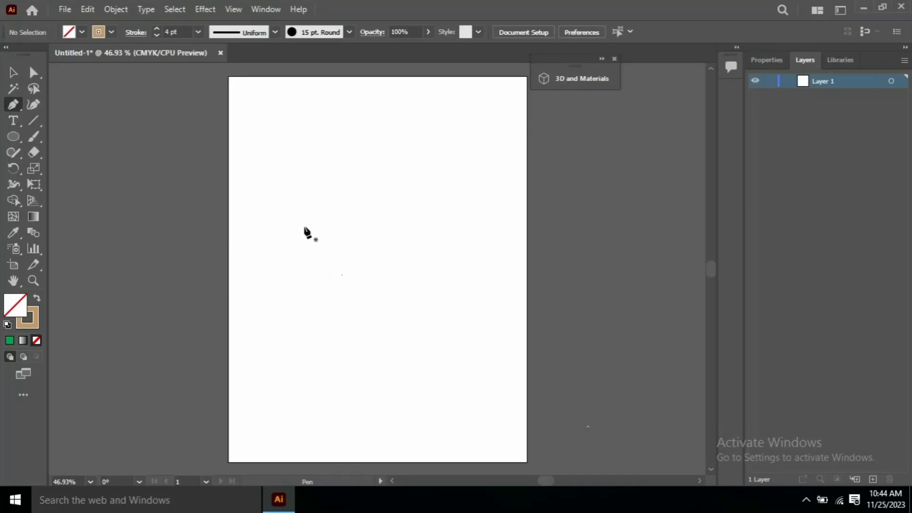
# Pen-draw an L-shaped cup profile and give it a 15 pt. Round brush stroke
pyautogui.click(259, 174)
pyautogui.click(274, 257)
pyautogui.click(316, 258)
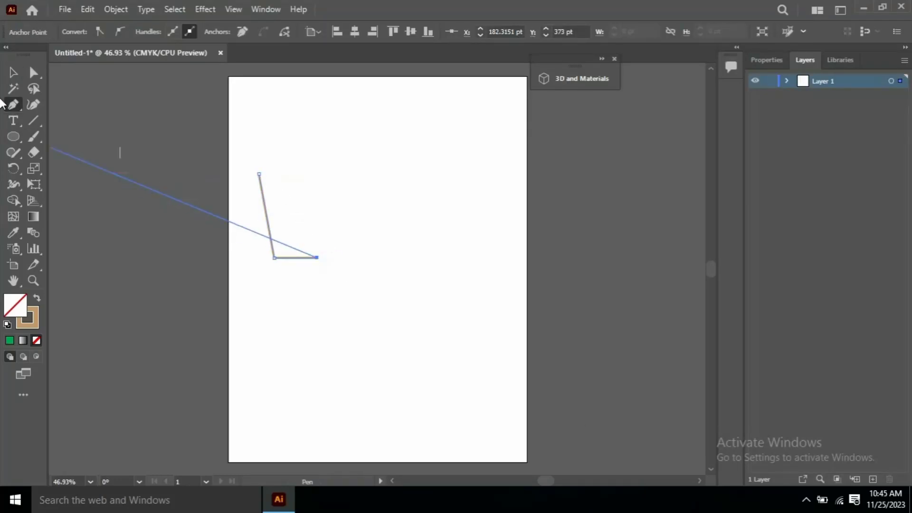
pyautogui.click(13, 73)
pyautogui.click(349, 32)
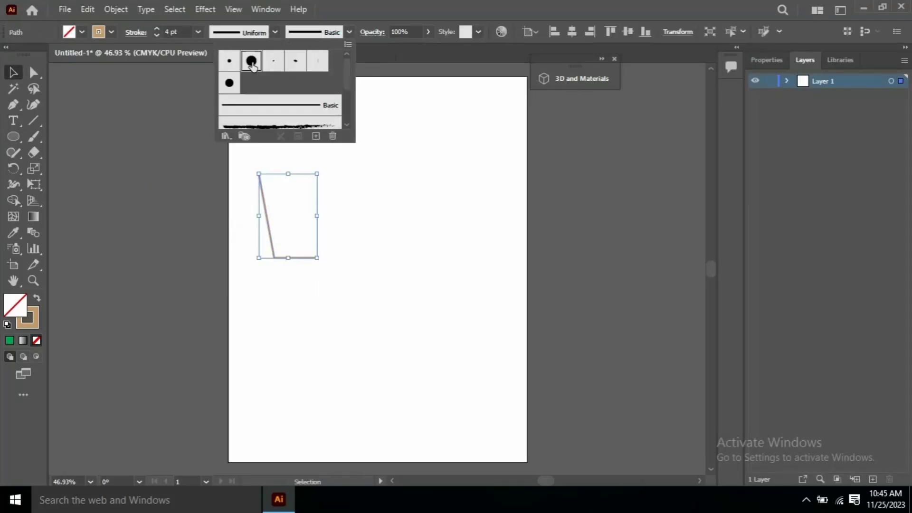
pyautogui.click(251, 61)
pyautogui.click(198, 32)
pyautogui.click(336, 143)
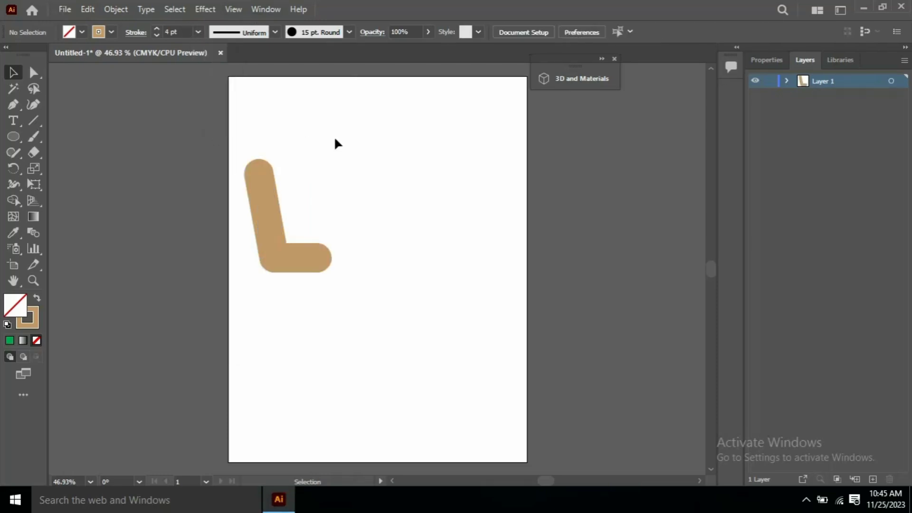
# Pen-draw a closed four-sided liquid shape inside the cup profile
pyautogui.press('p')
pyautogui.click(272, 203)
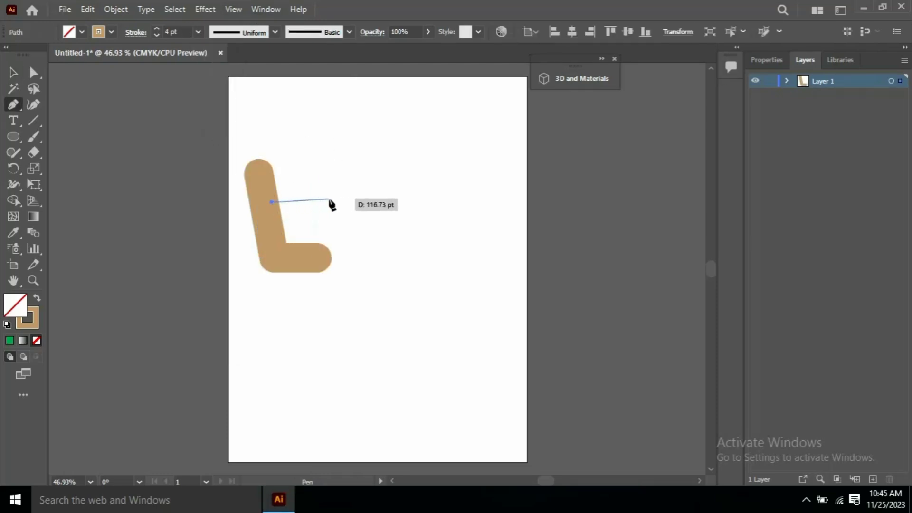
pyautogui.click(334, 202)
pyautogui.click(319, 247)
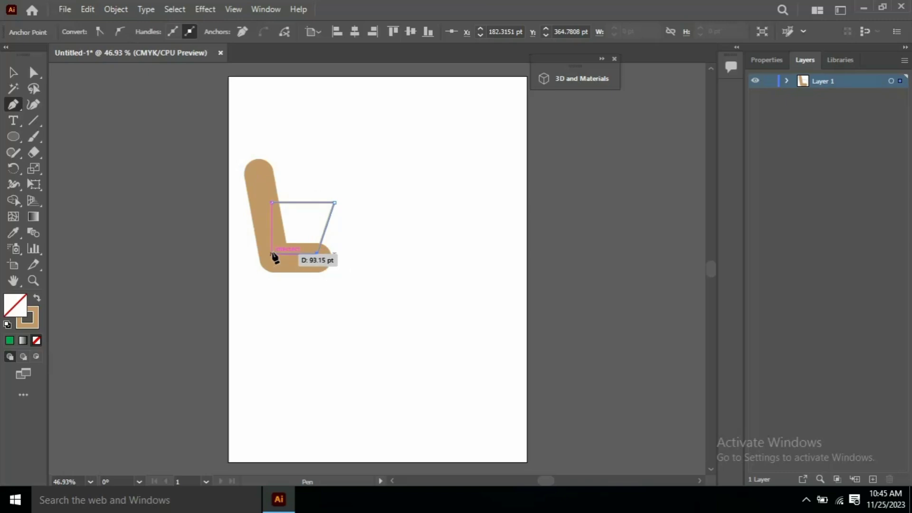
pyautogui.click(269, 254)
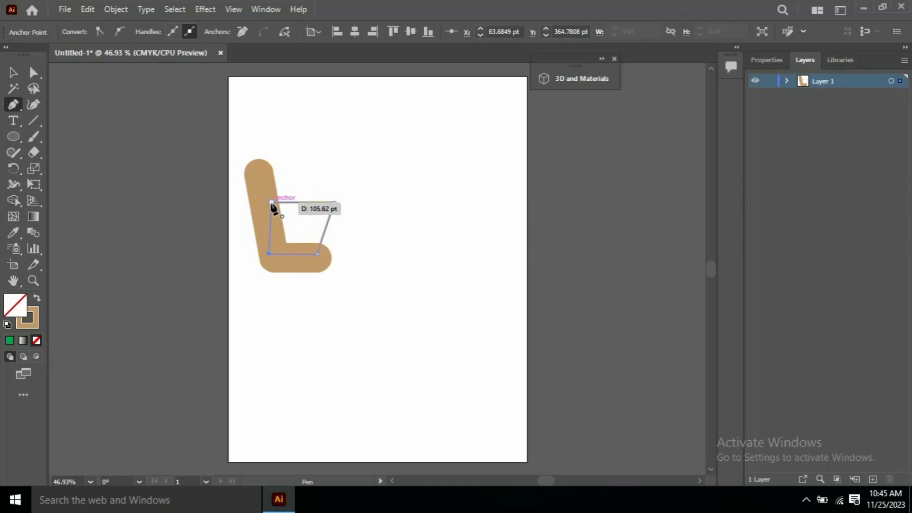
pyautogui.click(271, 202)
pyautogui.click(13, 73)
pyautogui.click(327, 224)
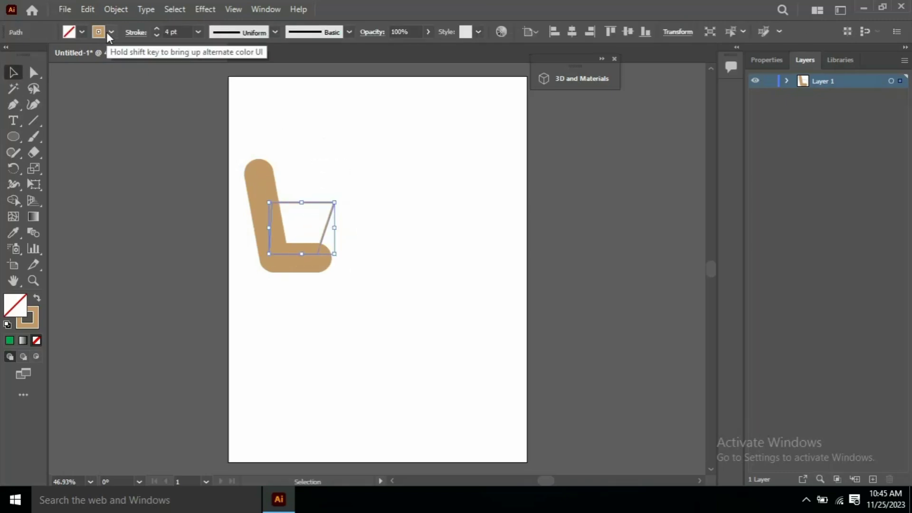
# Make the liquid shape's fill and stroke green and send it behind the profile
pyautogui.click(82, 32)
pyautogui.click(64, 54)
pyautogui.click(112, 32)
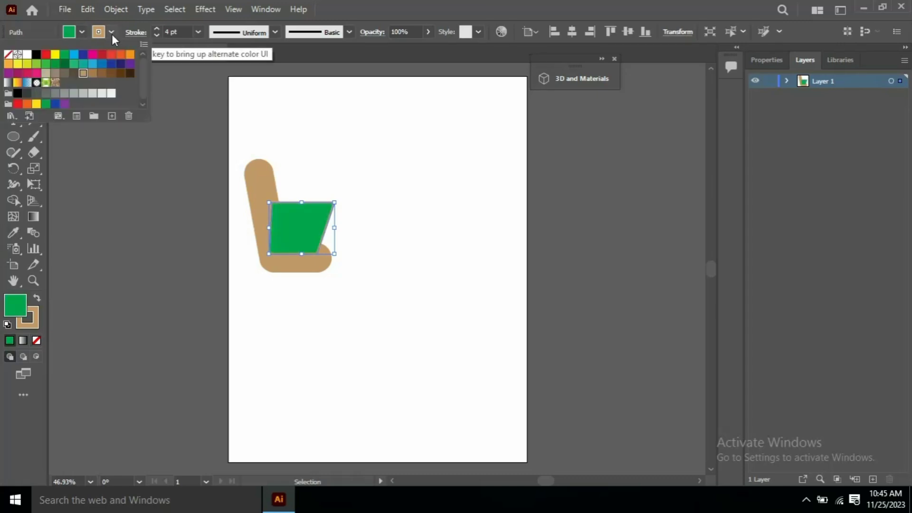
pyautogui.click(64, 55)
pyautogui.hotkey('ctrl', 'shift', '[')
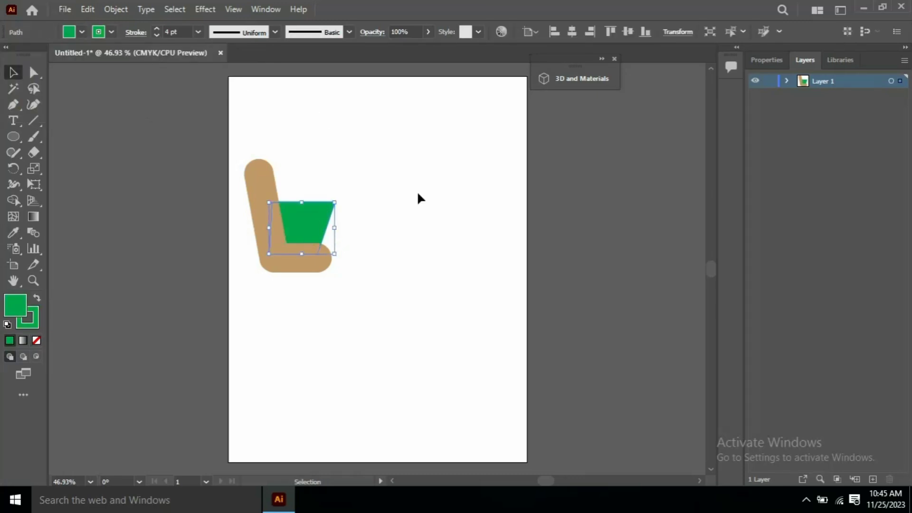
# Group the cup profile and green liquid together and select the group
pyautogui.moveTo(244, 129)
pyautogui.mouseDown()
pyautogui.moveTo(293, 199)
pyautogui.moveTo(400, 280)
pyautogui.mouseUp()
pyautogui.hotkey('ctrl', 'g')
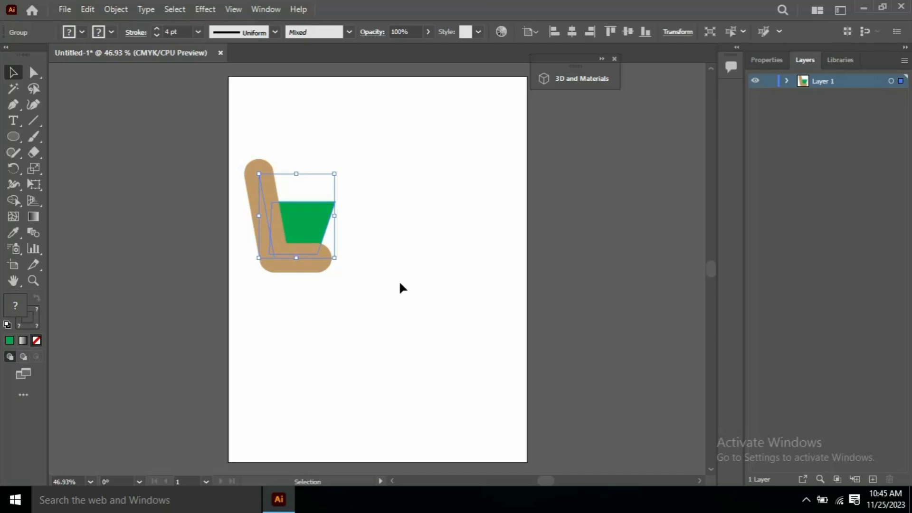
pyautogui.click(787, 81)
pyautogui.click(399, 156)
pyautogui.hotkey('ctrl', 'a')
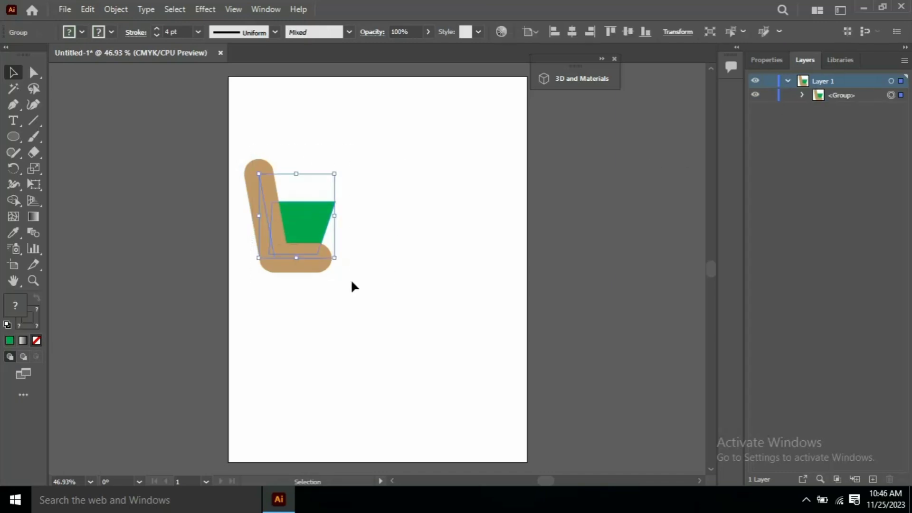
pyautogui.click(247, 9)
# Apply a 3D Revolve to the grouped cup profile in 3D and Materials, then close the panel
pyautogui.click(495, 161)
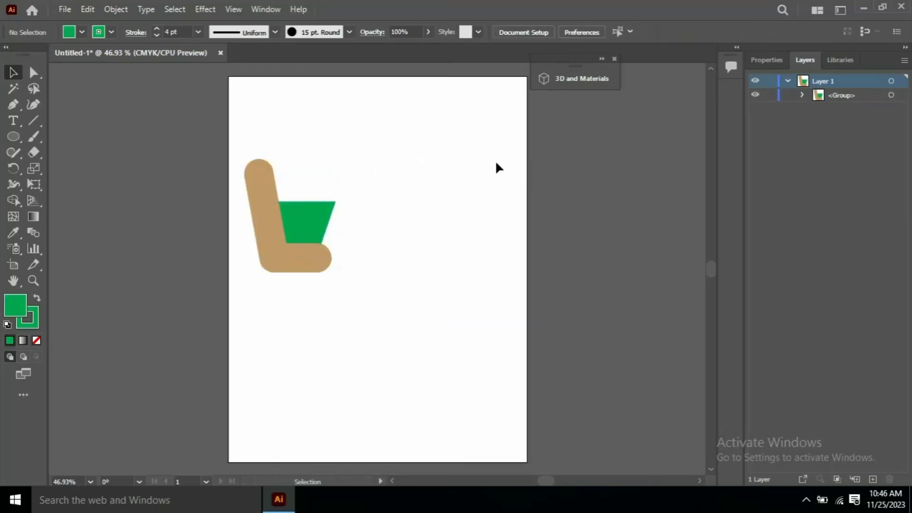
pyautogui.click(265, 10)
pyautogui.click(338, 142)
pyautogui.moveTo(237, 131); pyautogui.dragTo(354, 264)
pyautogui.click(461, 157)
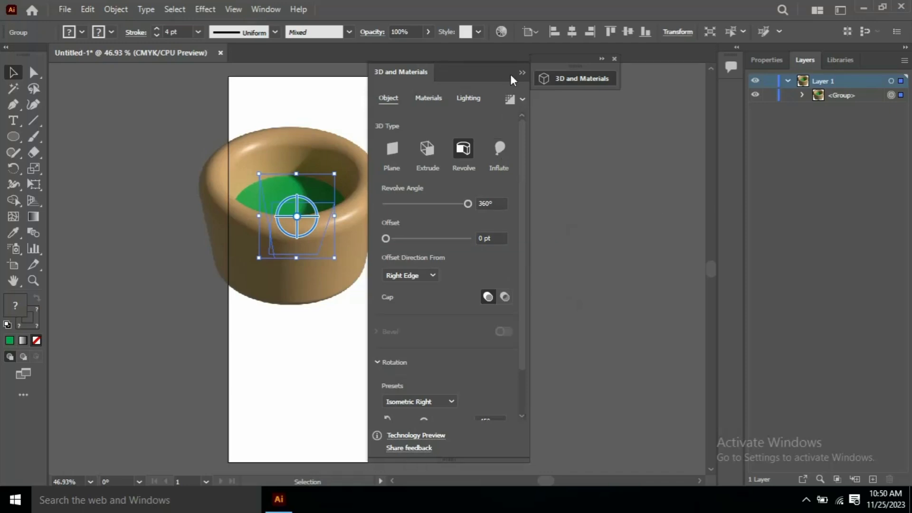
pyautogui.click(427, 189)
# Pen-draw a curved handle path to the right of the cup
pyautogui.press('p')
pyautogui.click(425, 184)
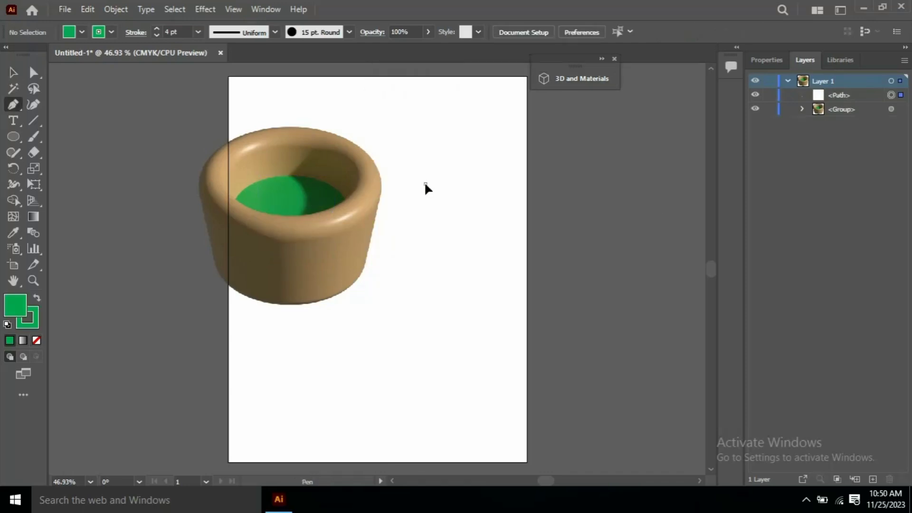
pyautogui.click(490, 184)
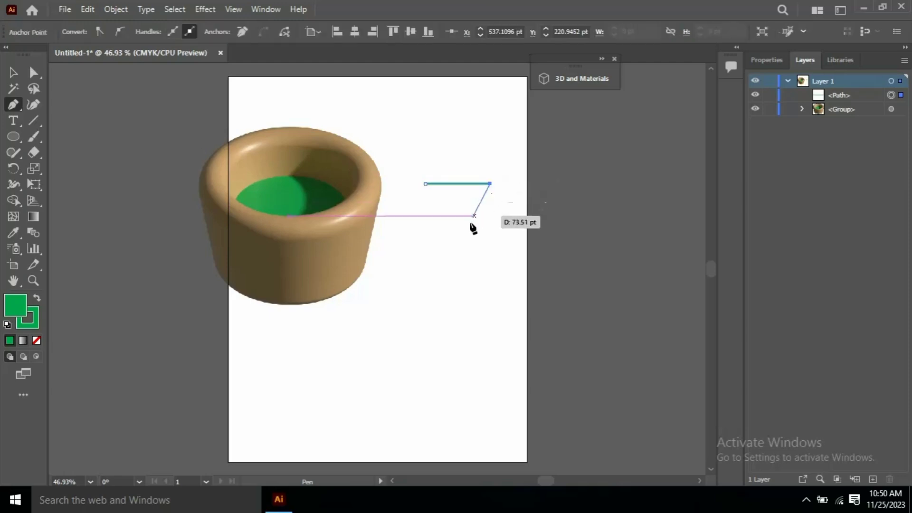
pyautogui.moveTo(415, 233); pyautogui.dragTo(354, 237)
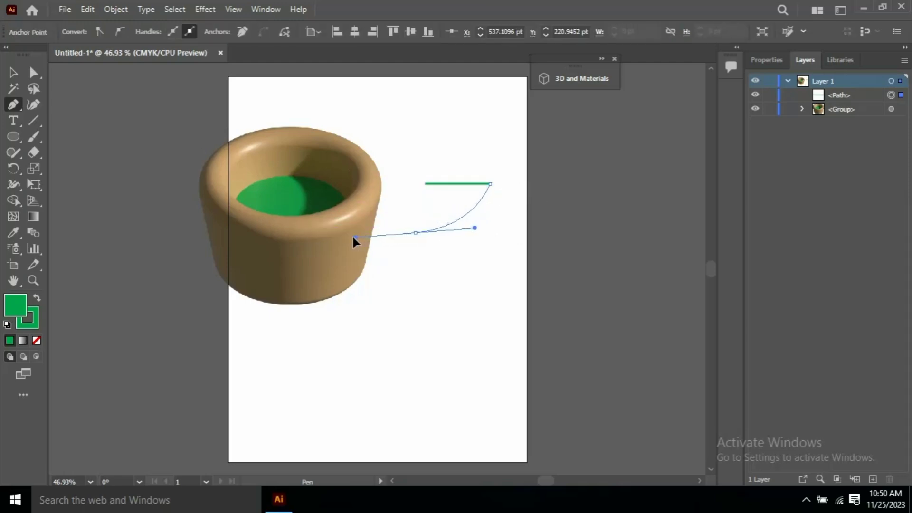
# Give the handle a tan stroke, no fill, a 15 pt. Round brush and thicker weight
pyautogui.press('v')
pyautogui.click(456, 204)
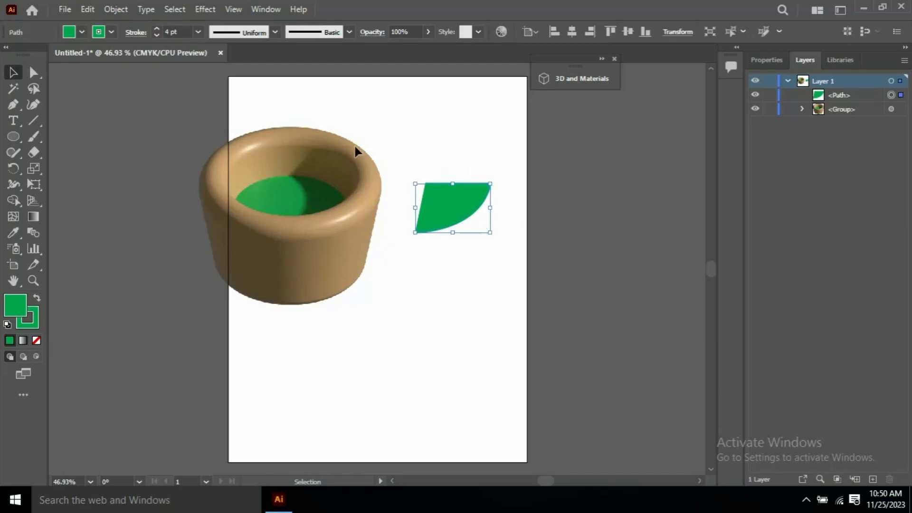
pyautogui.click(112, 32)
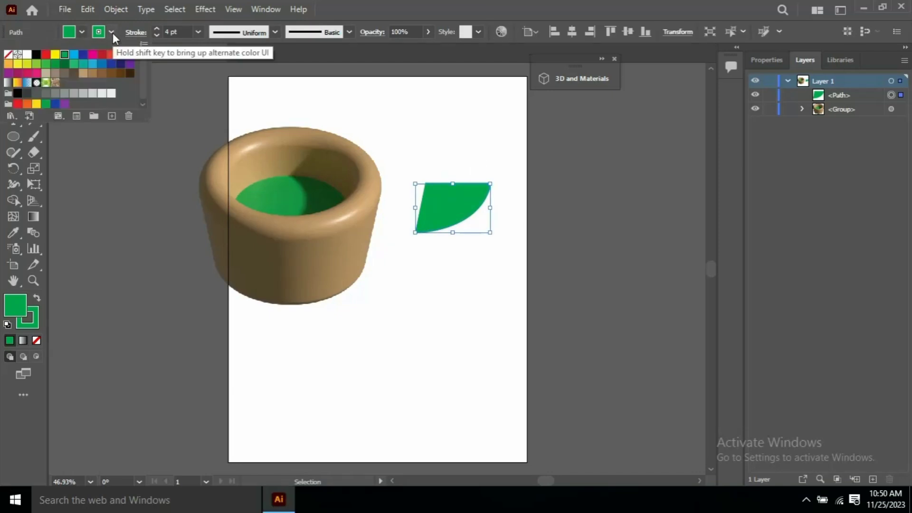
pyautogui.click(83, 75)
pyautogui.click(81, 32)
pyautogui.click(8, 54)
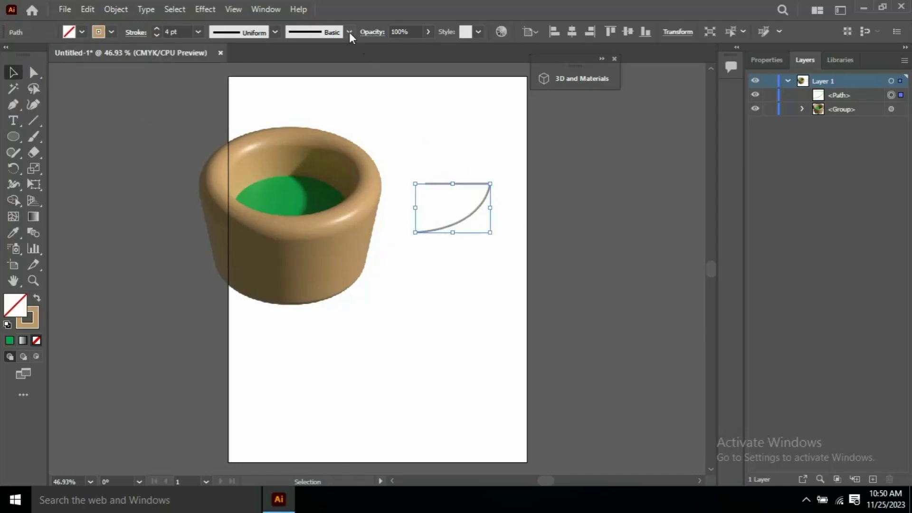
pyautogui.click(349, 33)
pyautogui.click(253, 61)
pyautogui.click(198, 32)
pyautogui.click(217, 131)
pyautogui.click(444, 136)
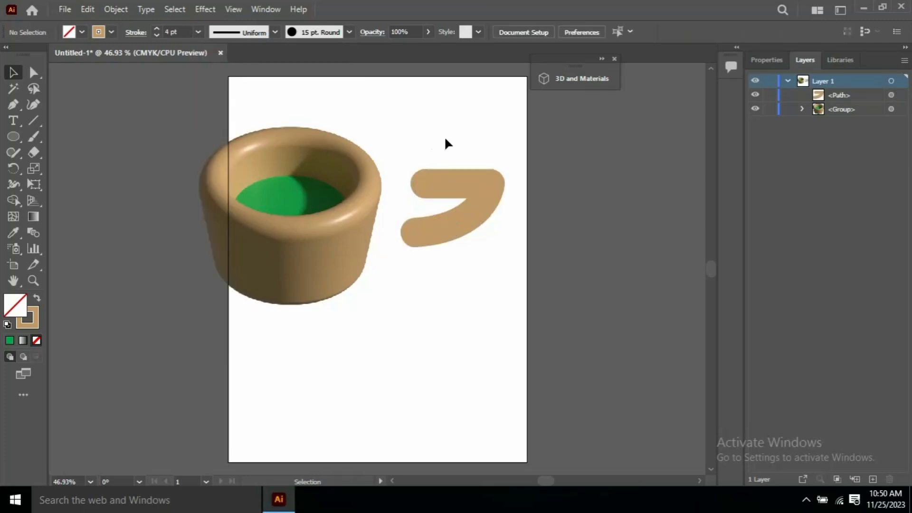
# Reshape the handle into a rounder hook with Direct Selection and reopen 3D and Materials
pyautogui.click(495, 209)
pyautogui.press('a')
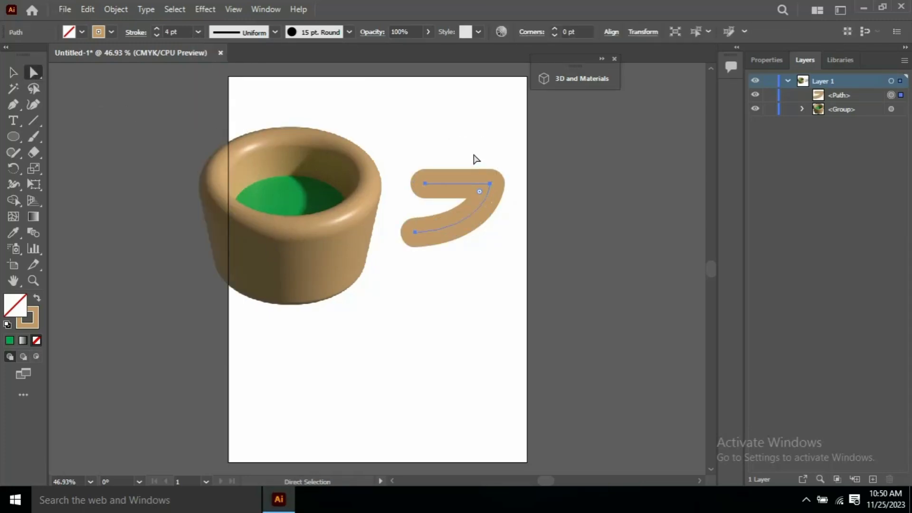
pyautogui.moveTo(479, 191); pyautogui.dragTo(465, 205)
pyautogui.click(475, 164)
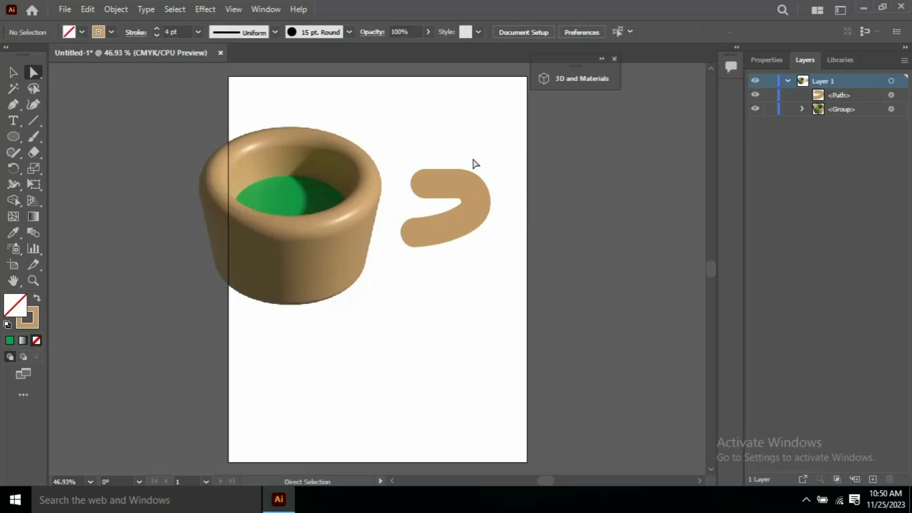
pyautogui.moveTo(441, 152); pyautogui.dragTo(494, 267)
pyautogui.click(583, 79)
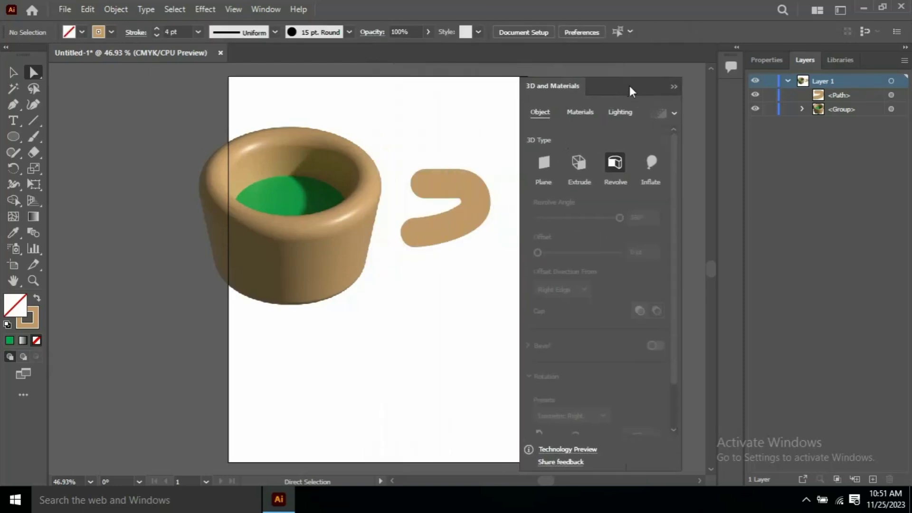
# Inflate the handle in 3D, shift one anchor left, and send it behind the cup body
pyautogui.click(485, 179)
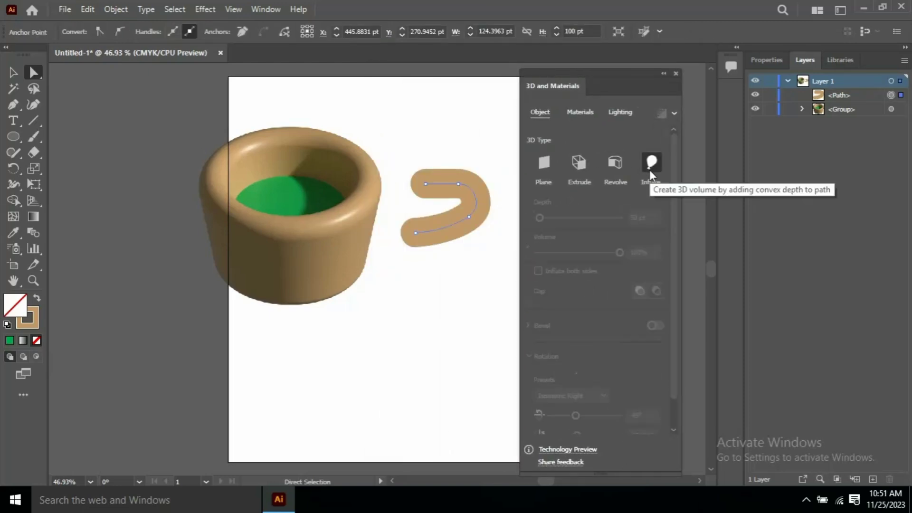
pyautogui.click(649, 170)
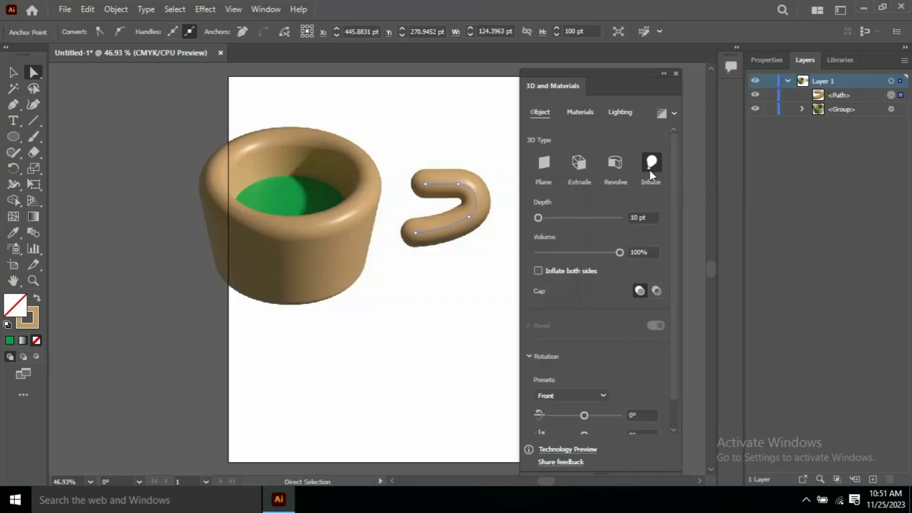
pyautogui.click(676, 73)
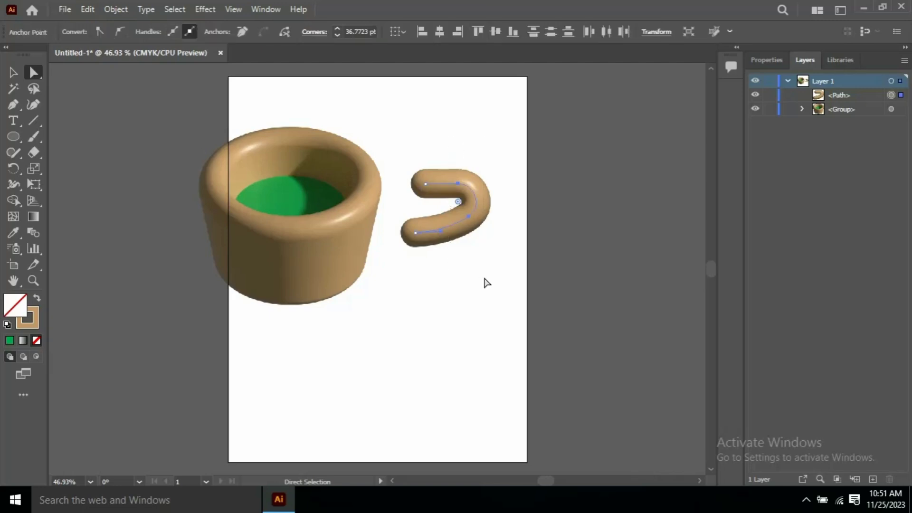
pyautogui.moveTo(420, 179)
pyautogui.mouseDown()
pyautogui.moveTo(384, 183)
pyautogui.moveTo(449, 274)
pyautogui.mouseUp()
pyautogui.hotkey('ctrl', 'shift', '[')
pyautogui.click(455, 174)
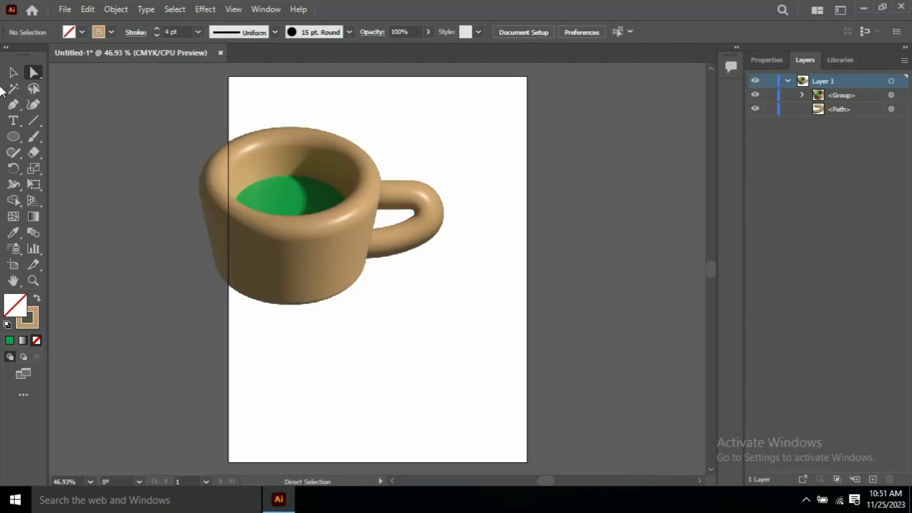
# Draw a small green centre circle and a tall narrow petal ellipse below the cup
pyautogui.moveTo(13, 137); pyautogui.dragTo(58, 167)
pyautogui.moveTo(300, 370); pyautogui.dragTo(319, 388)
pyautogui.click(82, 32)
pyautogui.click(64, 54)
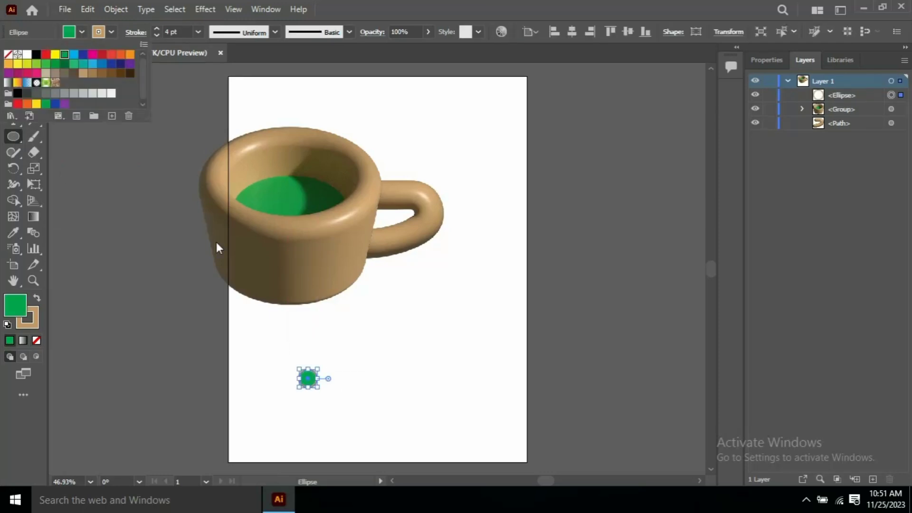
pyautogui.click(217, 248)
pyautogui.moveTo(393, 326)
pyautogui.mouseDown()
pyautogui.moveTo(405, 355)
pyautogui.moveTo(307, 356)
pyautogui.mouseUp()
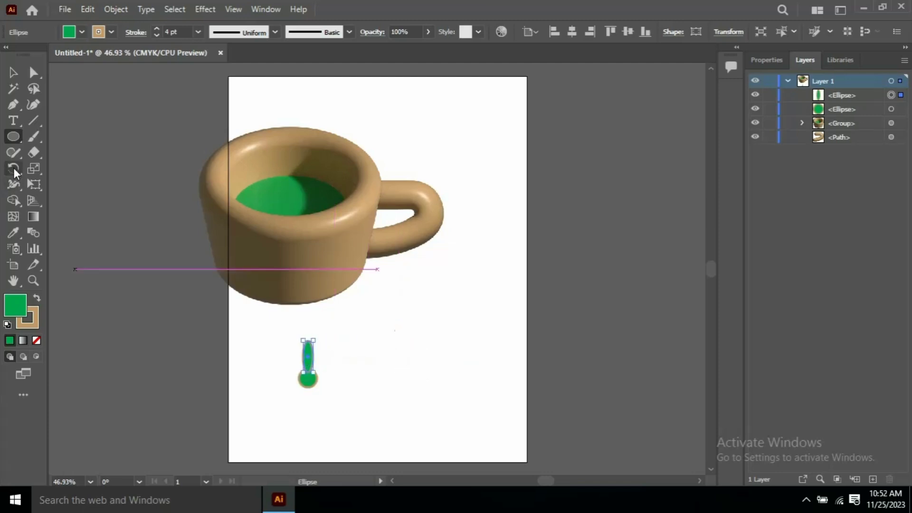
# Rotate-copy the petal at 40° around the circle, repeat with Ctrl+D, and group the flower
pyautogui.click(14, 170)
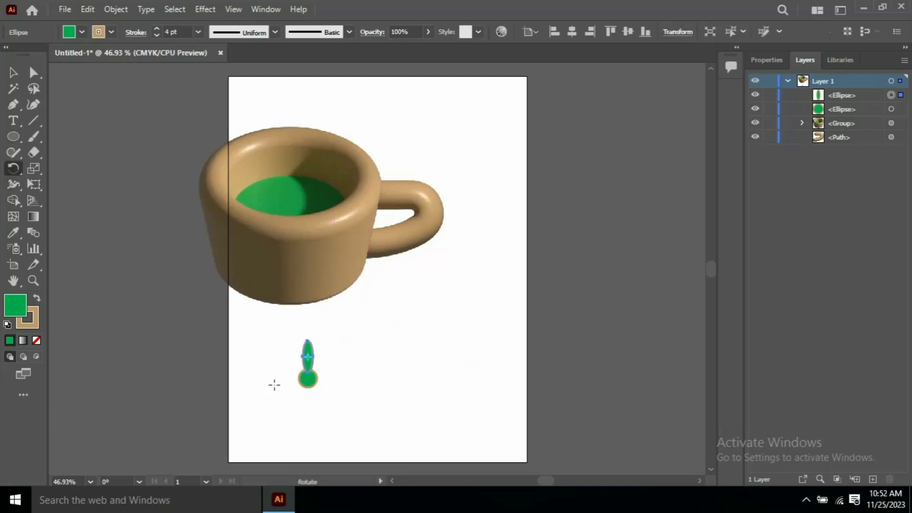
pyautogui.keyDown('alt'); pyautogui.click(307, 374); pyautogui.keyUp('alt')
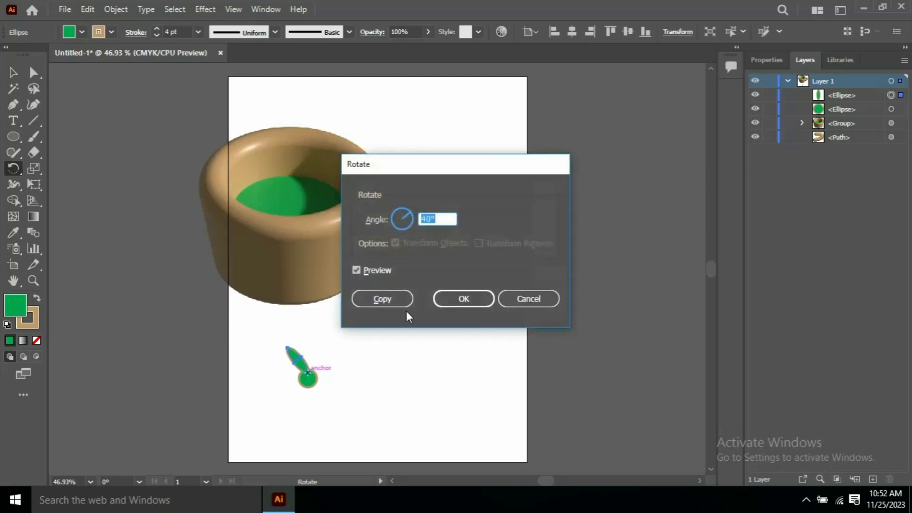
pyautogui.click(398, 299)
pyautogui.hotkey('ctrl', 'd')
pyautogui.hotkey('ctrl', 'd')
pyautogui.hotkey('ctrl', 'd')
pyautogui.hotkey('ctrl', 'd')
pyautogui.hotkey('ctrl', 'd')
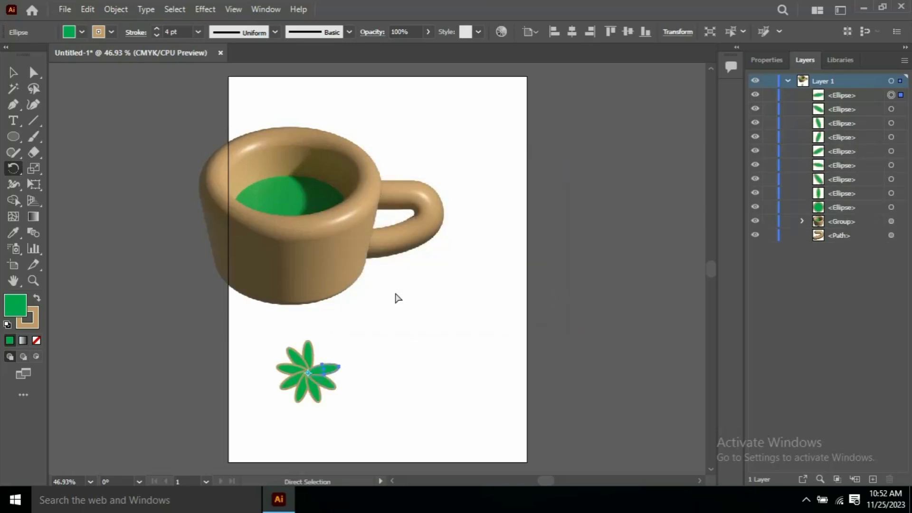
pyautogui.hotkey('ctrl', 'd')
pyautogui.press('v')
pyautogui.moveTo(254, 352); pyautogui.dragTo(368, 411)
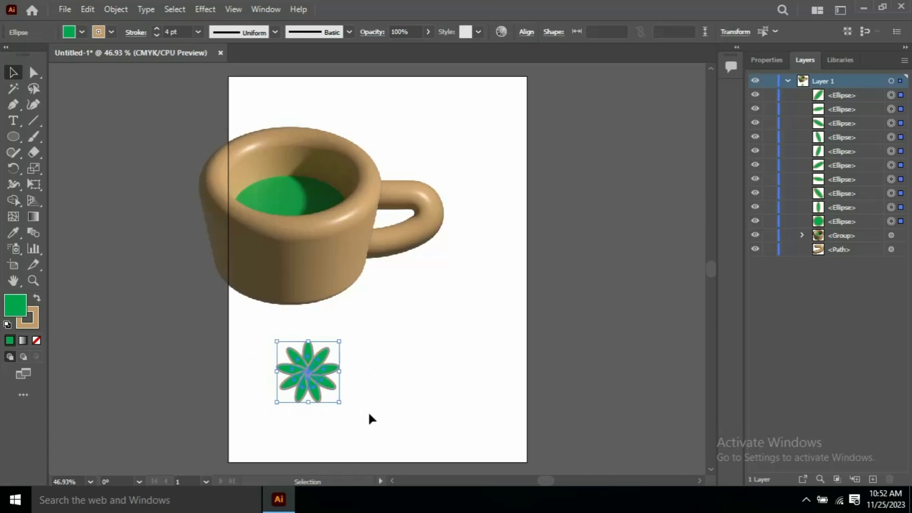
pyautogui.hotkey('ctrl', 'g')
pyautogui.click(375, 336)
pyautogui.click(304, 345)
# Open 3D and Materials and apply Inflate to the flower group
pyautogui.click(360, 417)
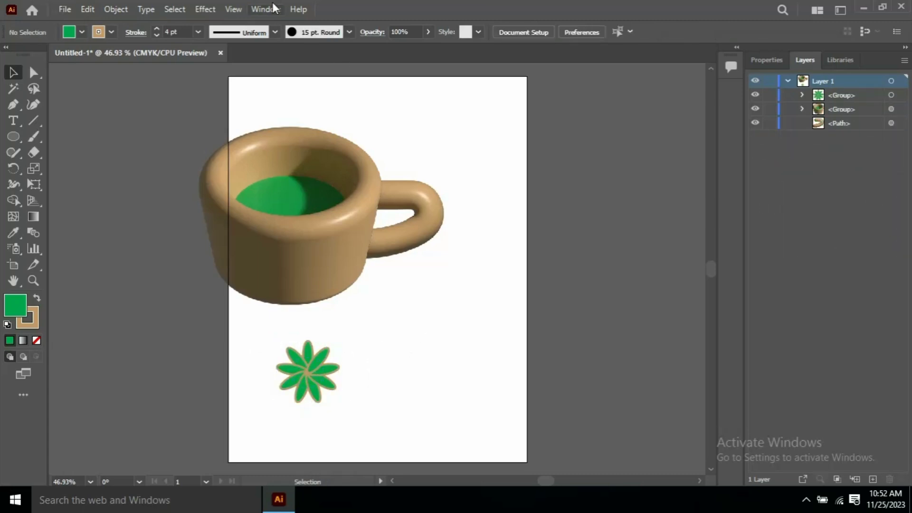
pyautogui.click(273, 8)
pyautogui.click(357, 139)
pyautogui.click(309, 361)
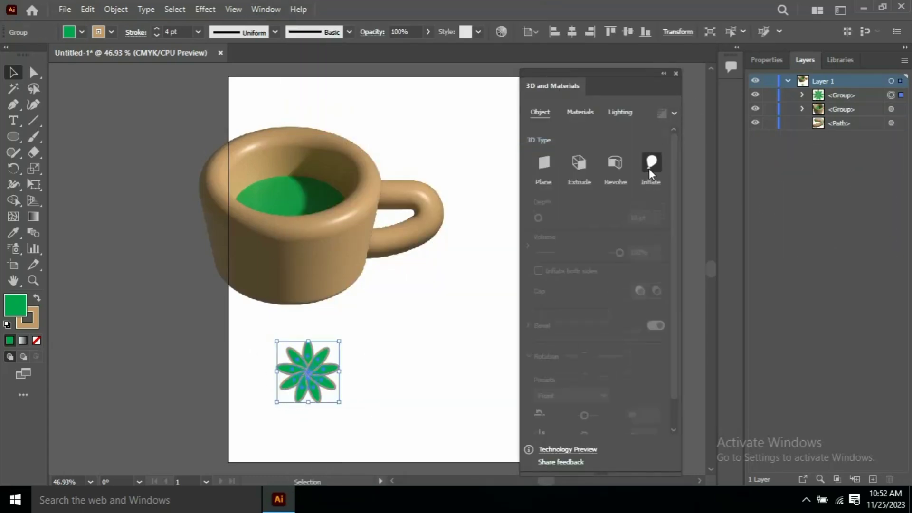
pyautogui.click(649, 164)
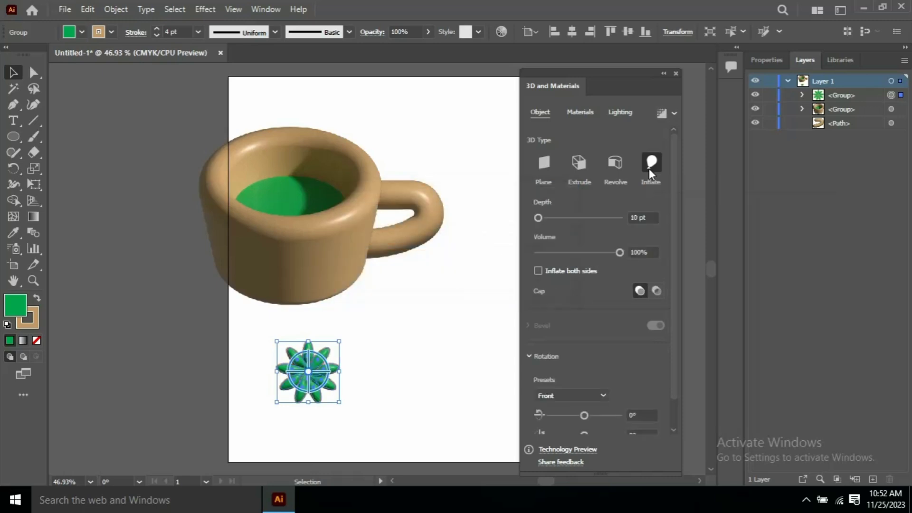
# Review the flower's materials and set its lighting rotation to 57°
pyautogui.click(580, 112)
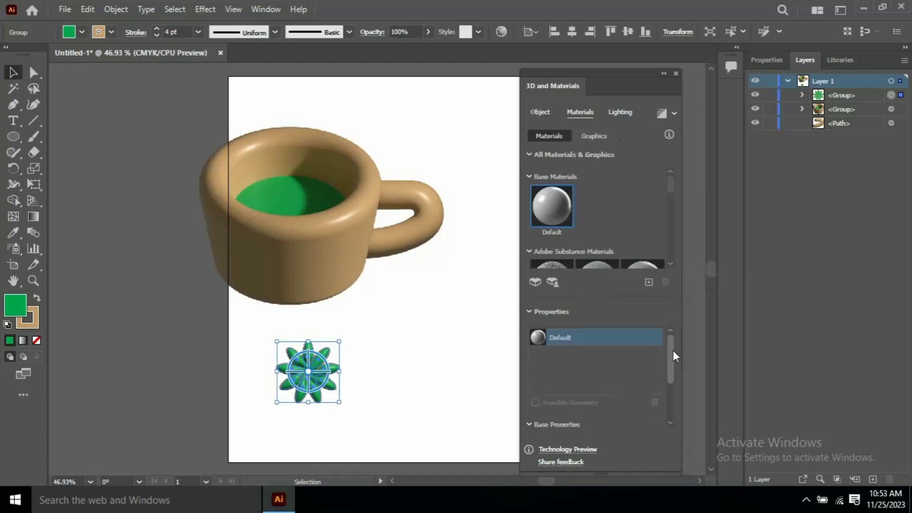
pyautogui.moveTo(673, 350); pyautogui.dragTo(674, 395)
pyautogui.click(620, 113)
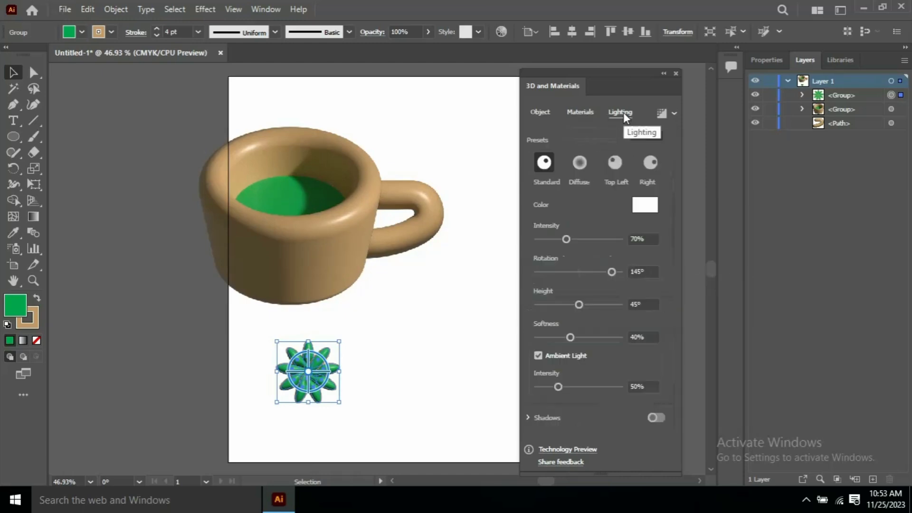
pyautogui.moveTo(608, 271); pyautogui.dragTo(589, 272)
pyautogui.click(579, 305)
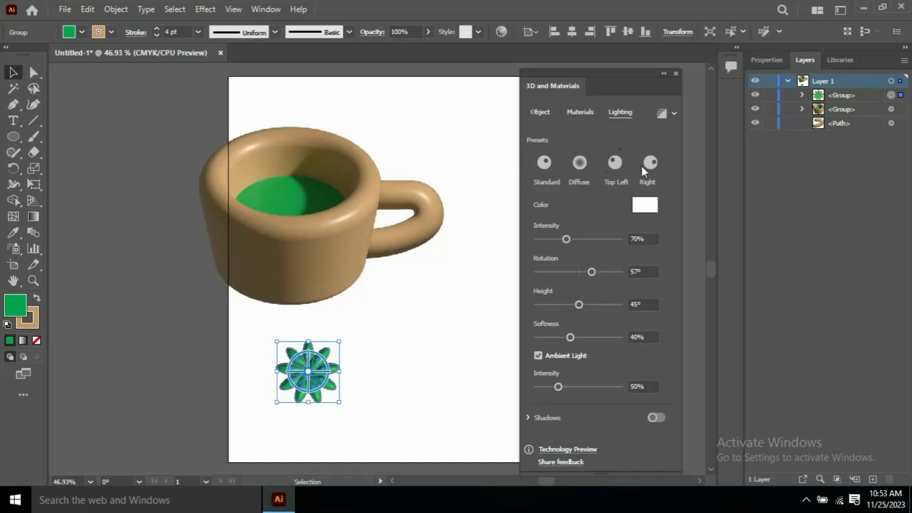
pyautogui.click(542, 112)
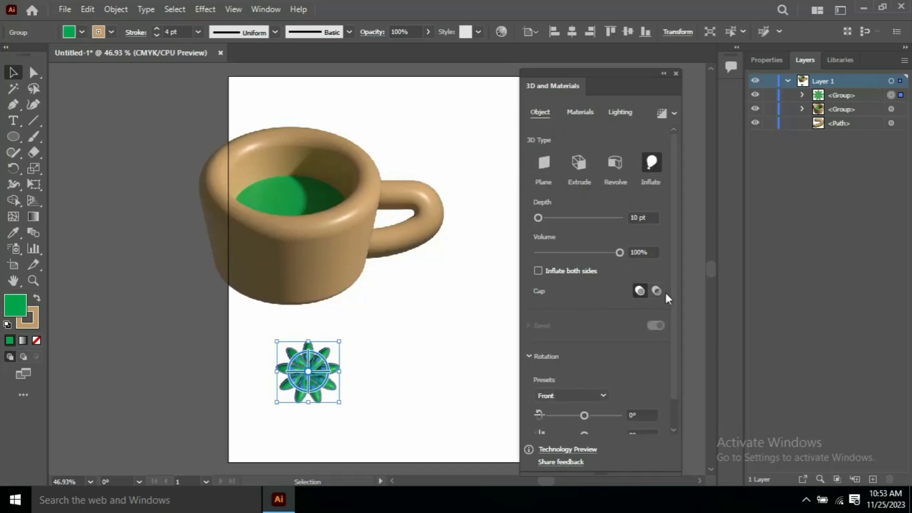
pyautogui.scroll(-1, 671, 328)
pyautogui.click(674, 112)
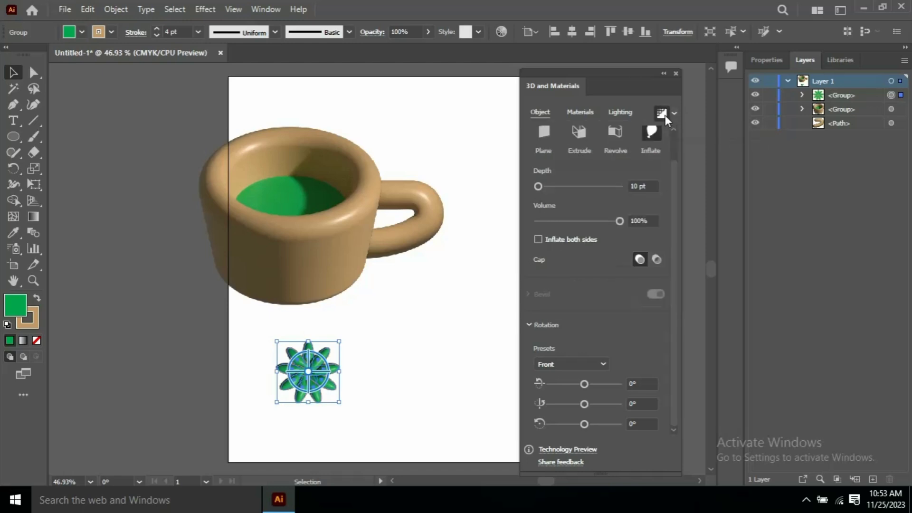
# Apply the Isometric Left rotation preset to the flower after trying Isometric Right
pyautogui.click(603, 362)
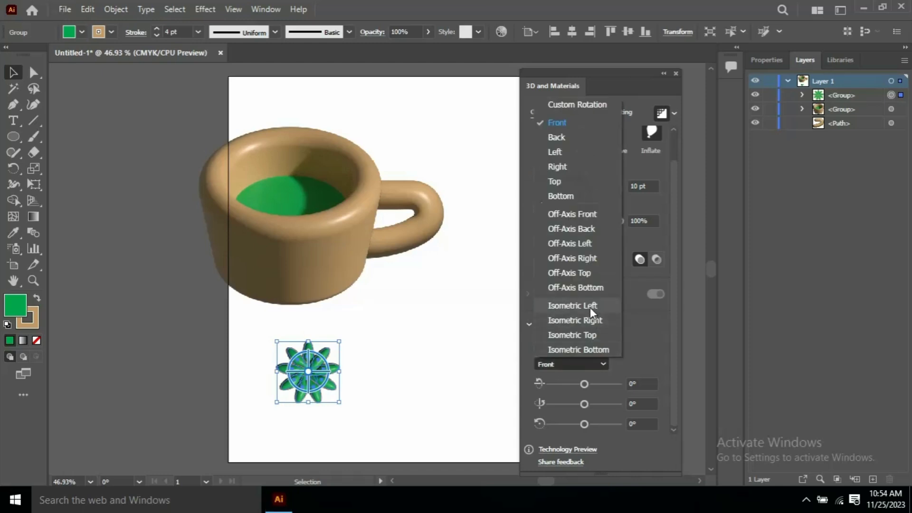
pyautogui.click(590, 322)
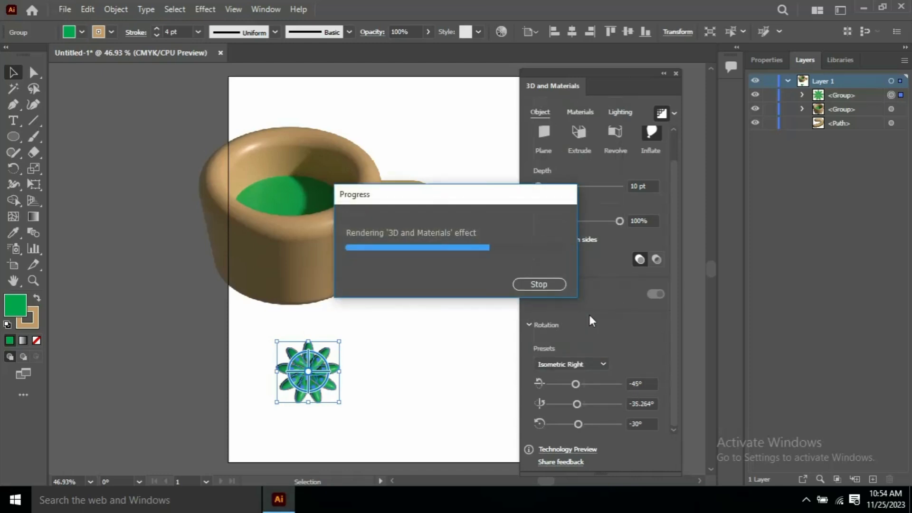
pyautogui.click(597, 365)
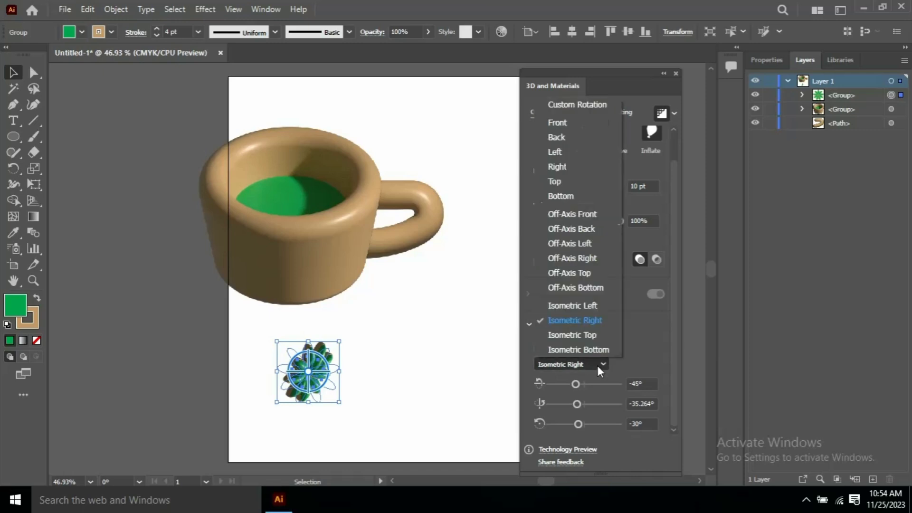
pyautogui.click(586, 307)
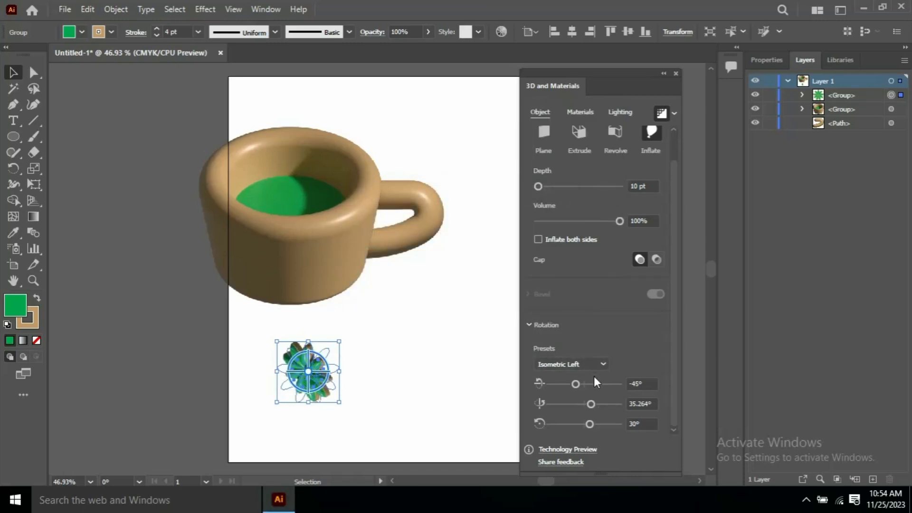
pyautogui.click(676, 73)
pyautogui.click(356, 315)
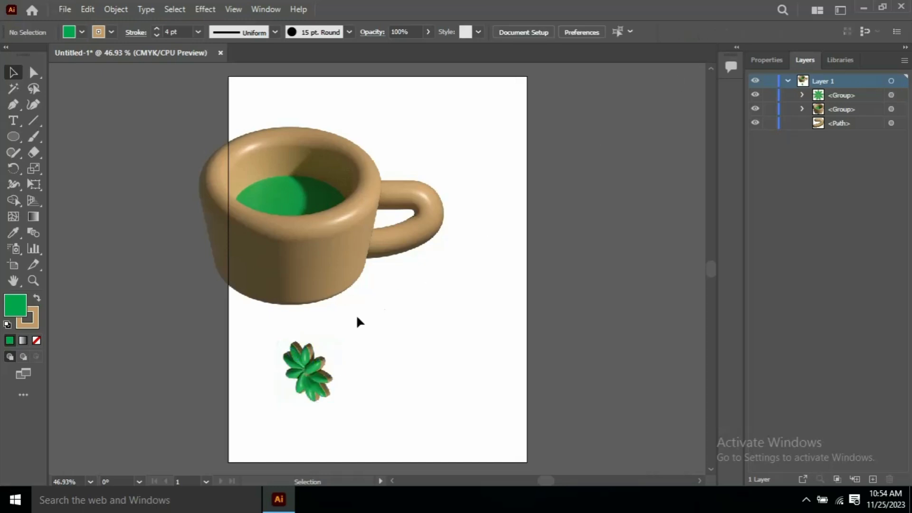
pyautogui.moveTo(274, 335); pyautogui.dragTo(350, 380)
# Expand the 3D flower into a flat image, scale it up, and place it on the cup's lower left
pyautogui.click(117, 9)
pyautogui.click(181, 178)
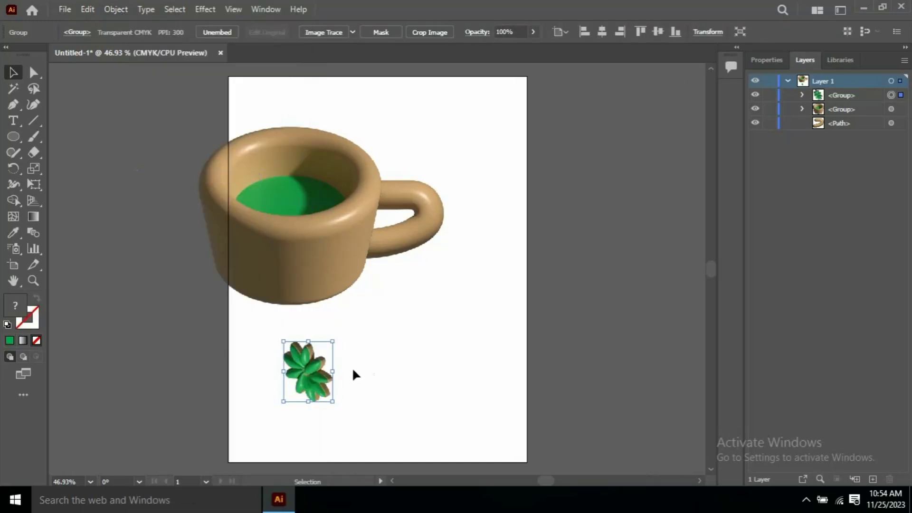
pyautogui.moveTo(343, 341); pyautogui.dragTo(292, 278)
pyautogui.moveTo(327, 304); pyautogui.dragTo(346, 306)
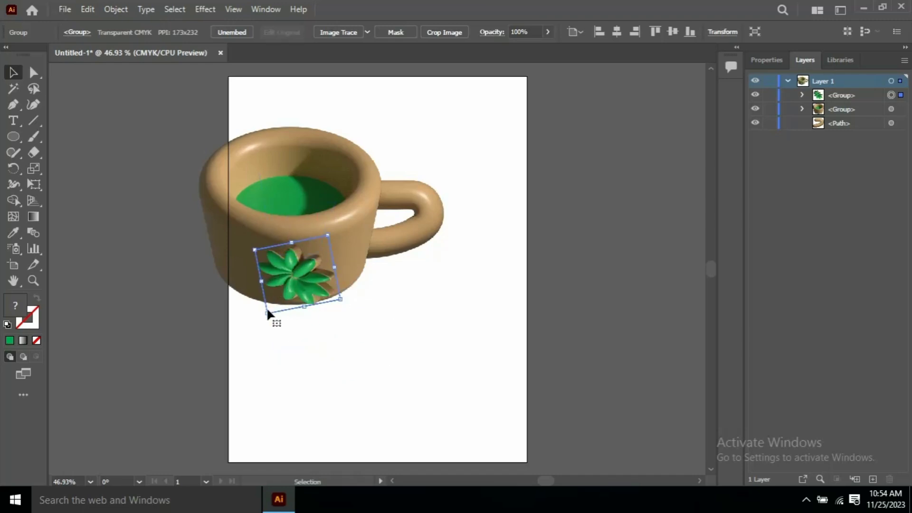
pyautogui.moveTo(274, 315); pyautogui.dragTo(268, 320)
pyautogui.moveTo(334, 280); pyautogui.dragTo(342, 238)
pyautogui.moveTo(302, 287); pyautogui.dragTo(269, 276)
pyautogui.click(399, 321)
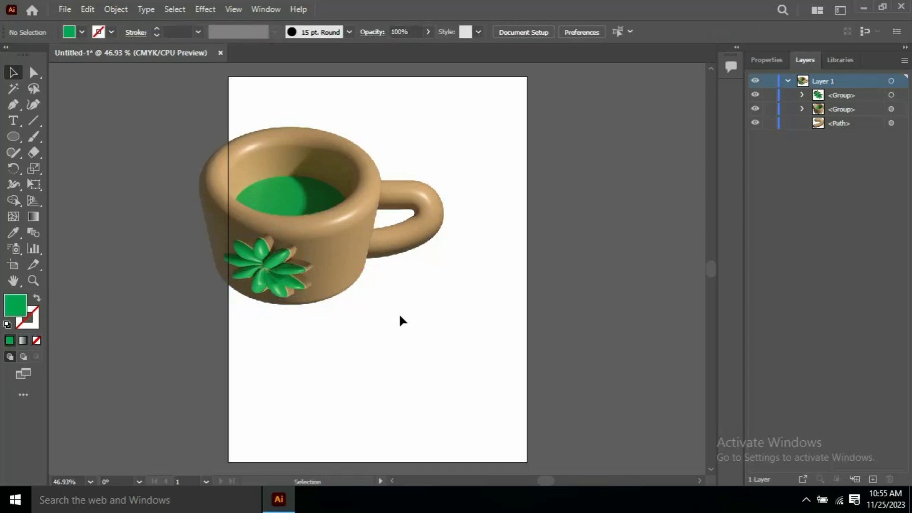
# Create a '3D Coffee logo' text area below the cup at 72 pt
pyautogui.press('t')
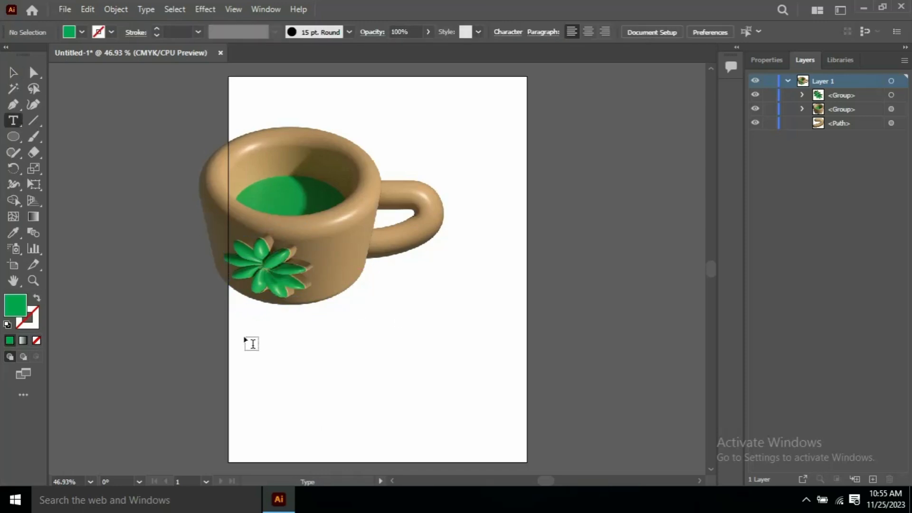
pyautogui.moveTo(241, 333); pyautogui.dragTo(465, 402)
pyautogui.press('BackSpace')
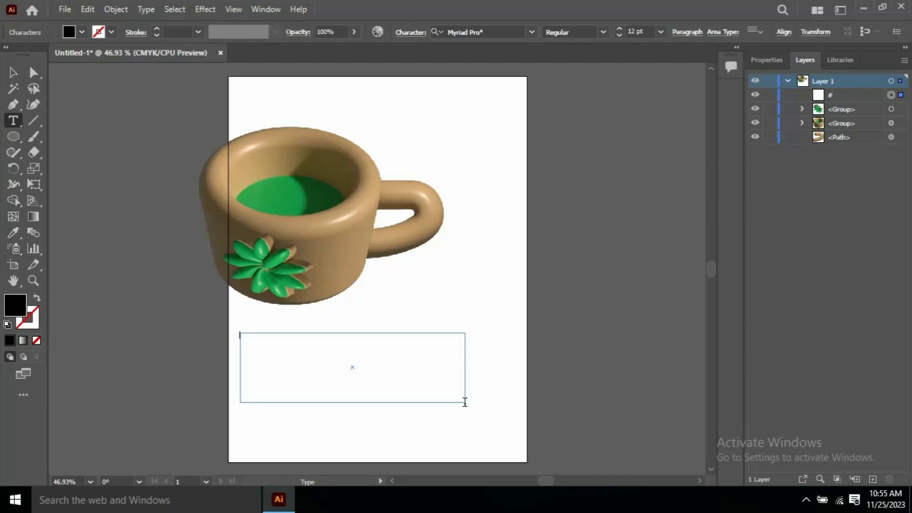
pyautogui.press('BackSpace')
pyautogui.hotkey('ctrl', 'a')
pyautogui.hotkey('ctrl', 't')
pyautogui.click(515, 166)
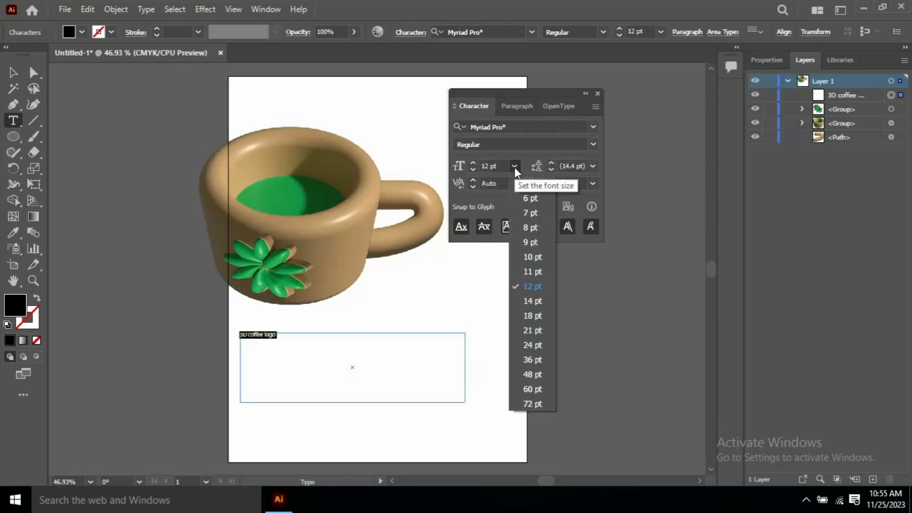
pyautogui.click(533, 403)
# Capitalise the C in Coffee and set the title's font to Mongolian Baiti
pyautogui.click(304, 348)
pyautogui.press('BackSpace')
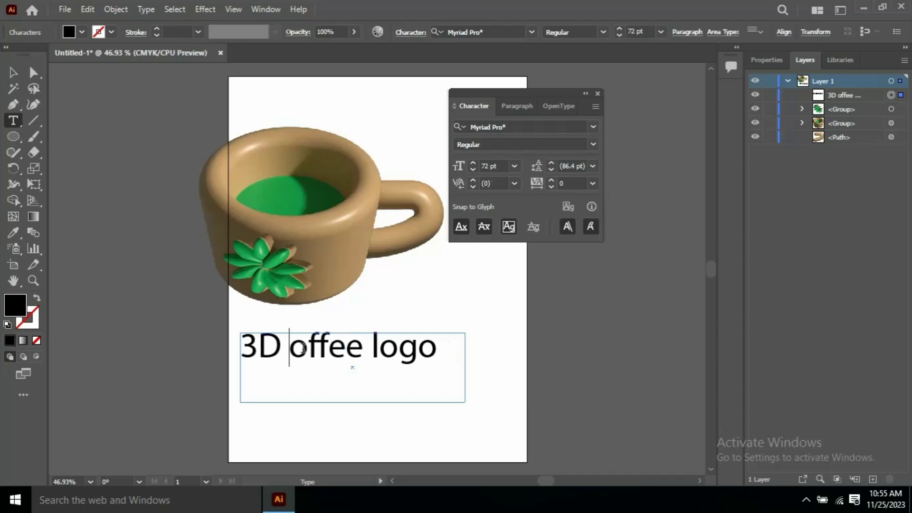
pyautogui.write('C')
pyautogui.hotkey('ctrl', 'a')
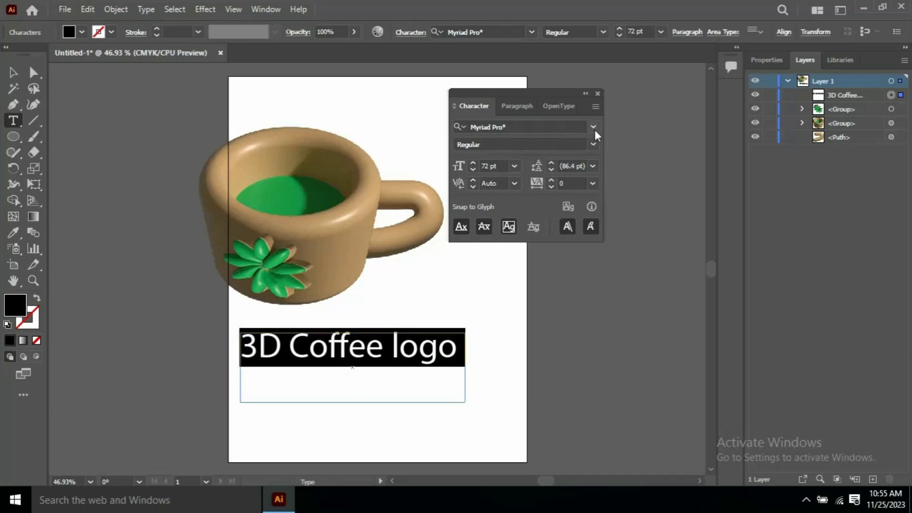
pyautogui.click(594, 127)
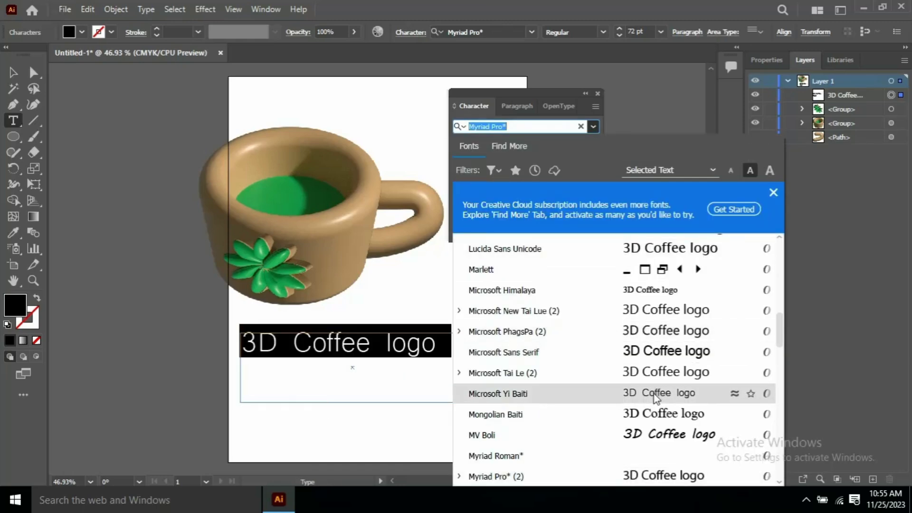
pyautogui.click(657, 413)
pyautogui.press('Escape')
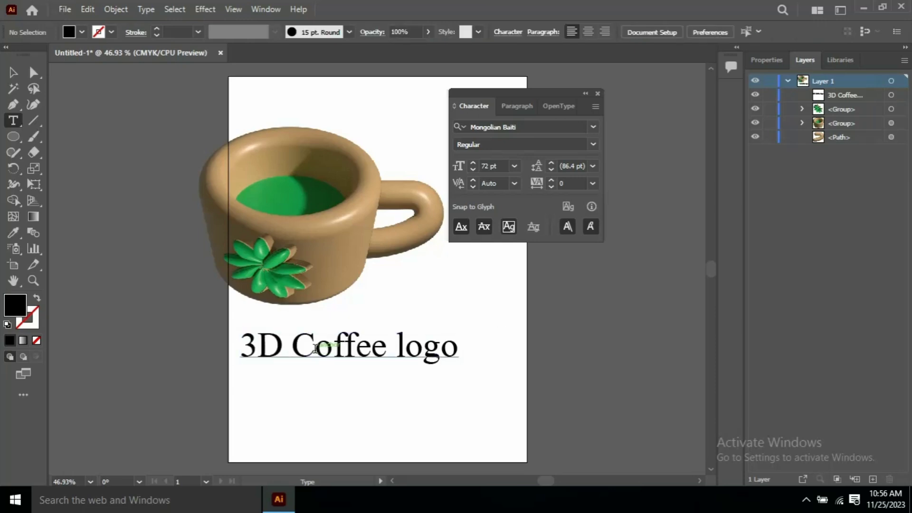
# Close the Character panel and delete a stray placeholder text box drawn over the cup
pyautogui.click(586, 93)
pyautogui.click(518, 94)
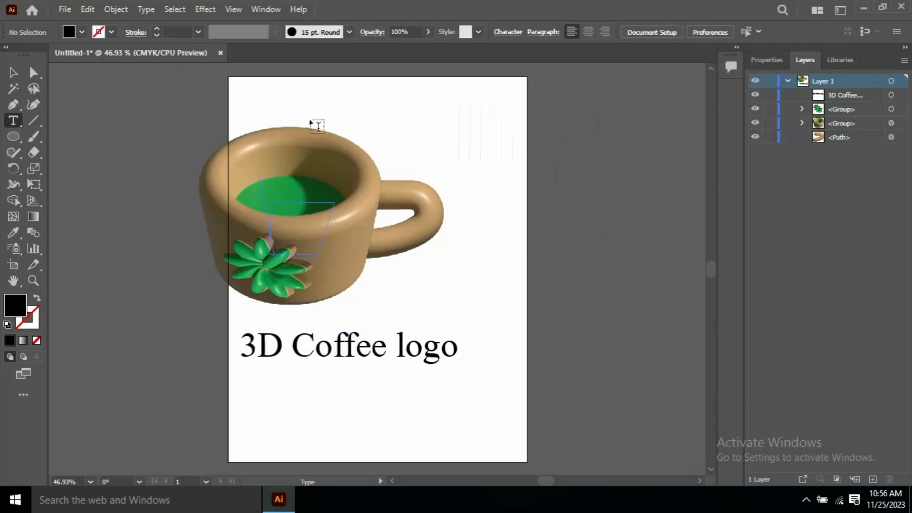
pyautogui.moveTo(151, 111); pyautogui.dragTo(430, 297)
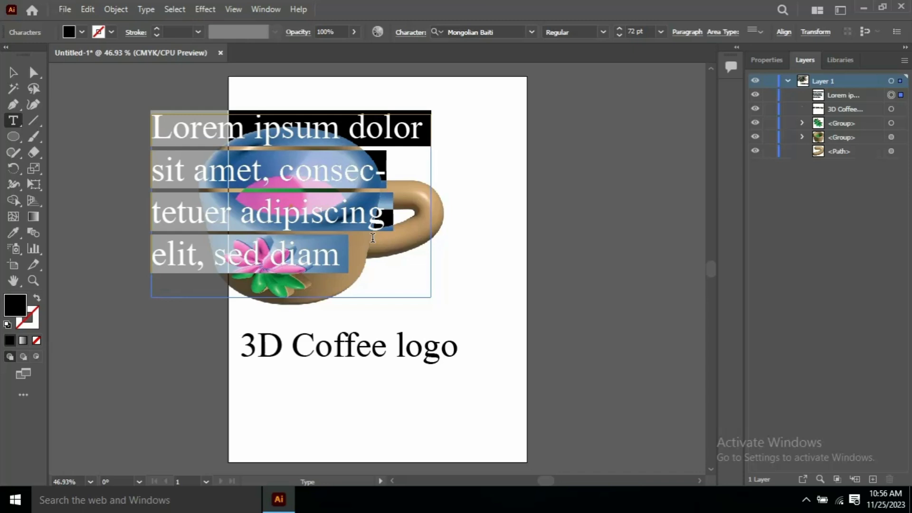
pyautogui.press('Left')
pyautogui.press('Delete')
pyautogui.click(892, 111)
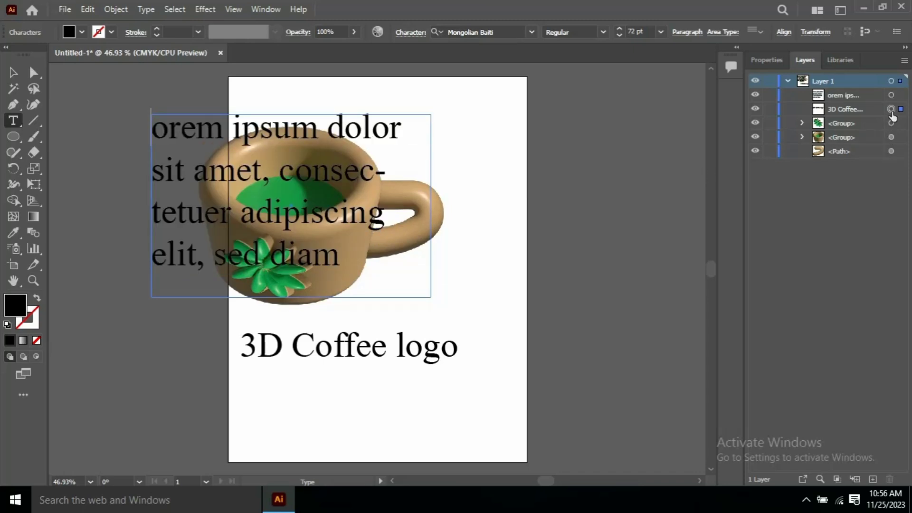
pyautogui.press('Escape')
pyautogui.press('Delete')
pyautogui.press('v')
# Expand the cup's 3D appearance into editable groups with Object > Expand Appearance
pyautogui.moveTo(181, 106); pyautogui.dragTo(387, 263)
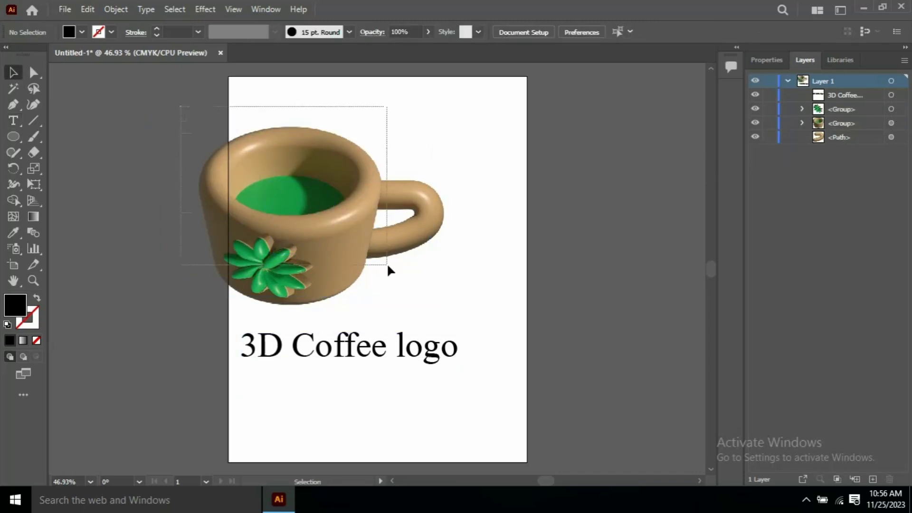
pyautogui.click(116, 9)
pyautogui.click(183, 180)
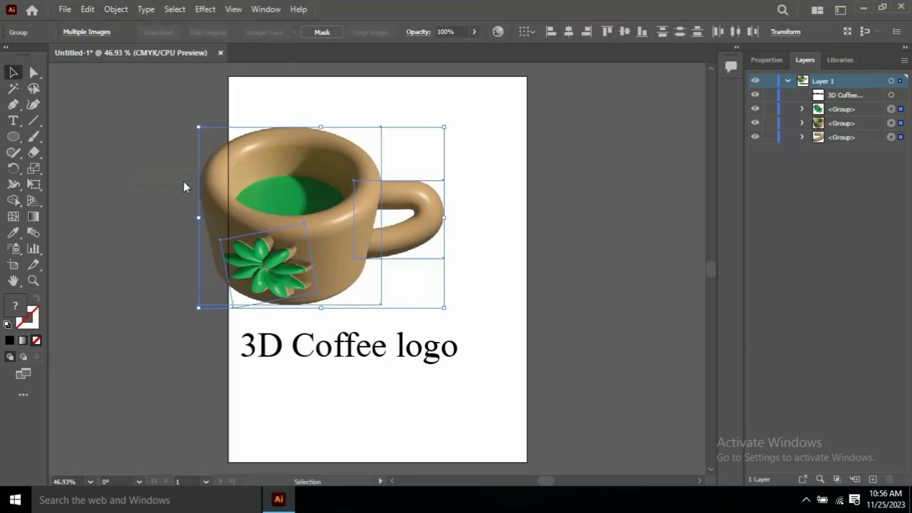
pyautogui.click(472, 186)
# Move the cup right and up, and nudge the '3D Coffee logo' text just beneath it
pyautogui.moveTo(428, 351); pyautogui.dragTo(429, 328)
pyautogui.click(458, 224)
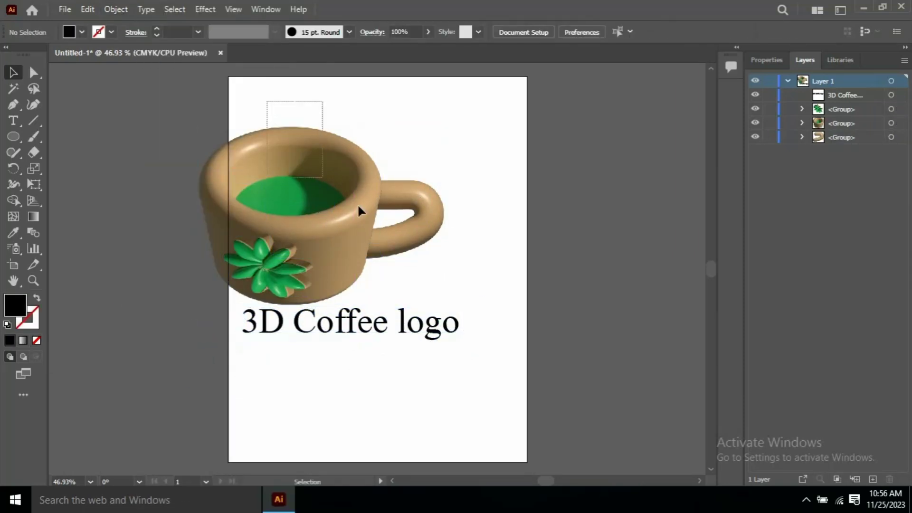
pyautogui.moveTo(291, 188); pyautogui.dragTo(335, 176)
pyautogui.click(537, 173)
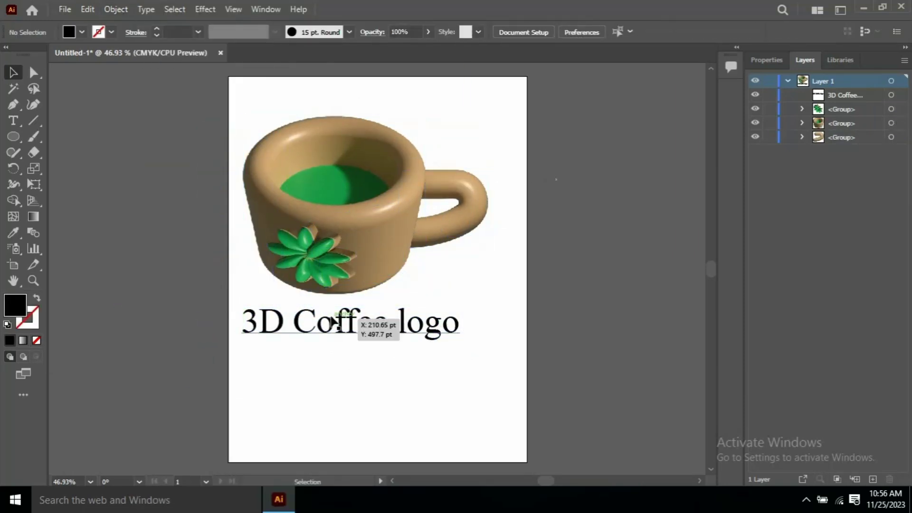
pyautogui.moveTo(332, 323); pyautogui.dragTo(333, 318)
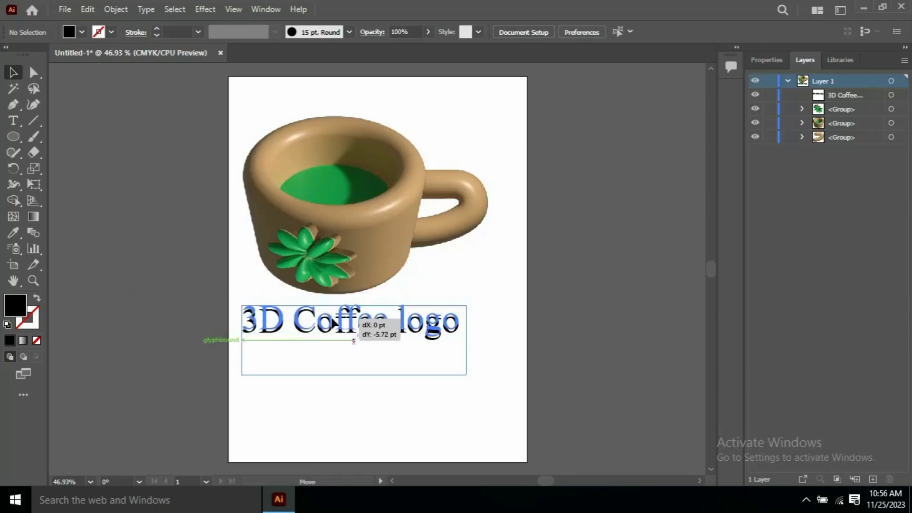
# Set the fill of the '3D Coffee logo' text to a tan swatch
pyautogui.click(81, 31)
pyautogui.click(87, 86)
pyautogui.click(212, 151)
pyautogui.click(480, 281)
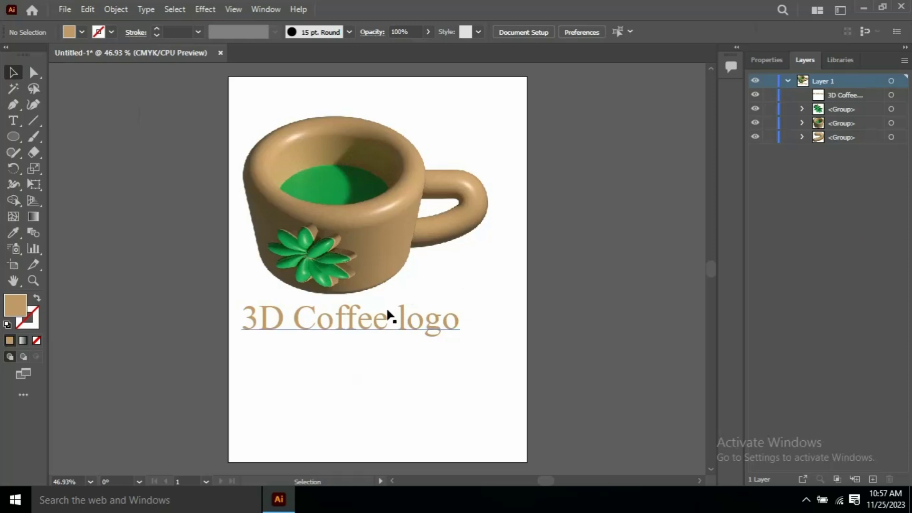
# Apply a Drop Shadow and a Feather effect to the logo text
pyautogui.click(418, 325)
pyautogui.click(205, 9)
pyautogui.click(377, 161)
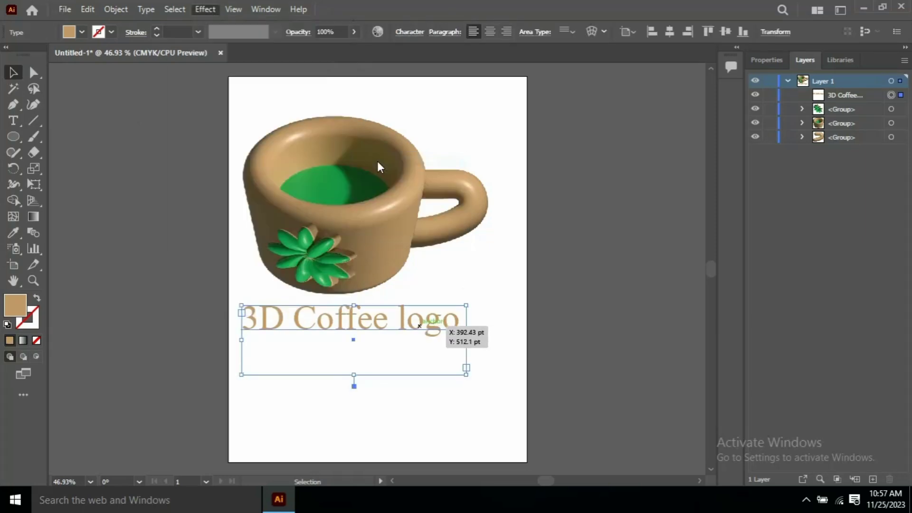
pyautogui.click(452, 315)
pyautogui.click(205, 9)
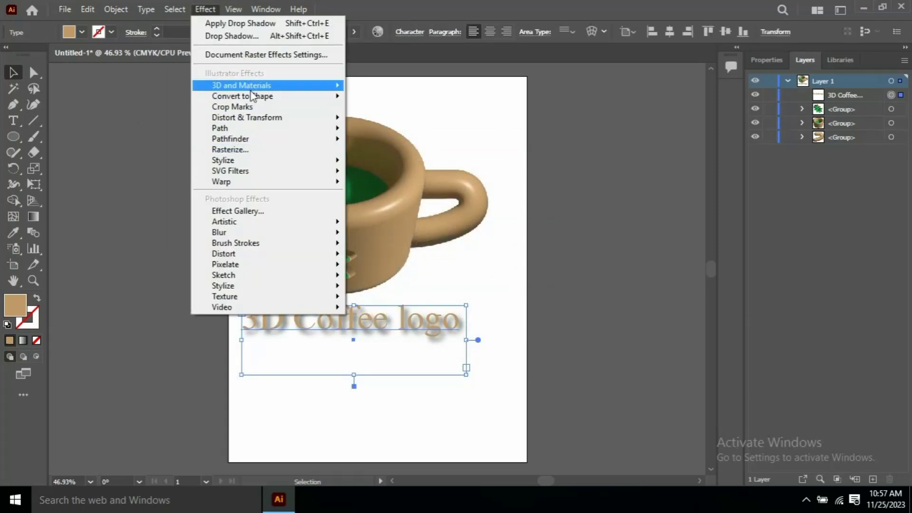
pyautogui.click(398, 172)
pyautogui.click(449, 263)
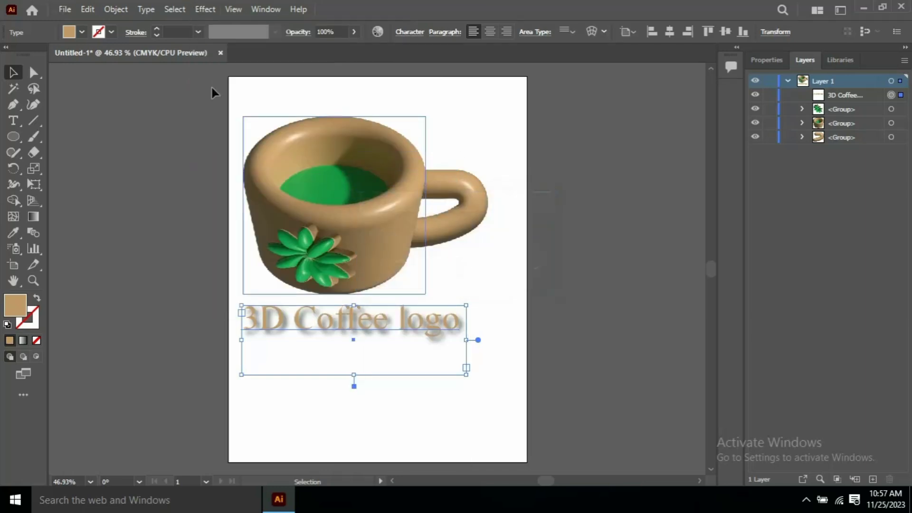
# Add an Inner Glow to the logo text and nudge it slightly up under the cup
pyautogui.click(206, 9)
pyautogui.press('Escape')
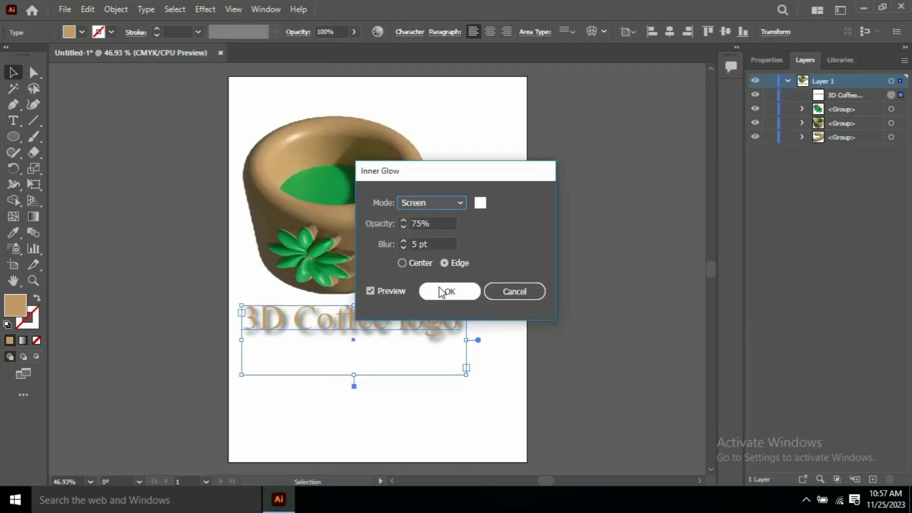
pyautogui.click(444, 291)
pyautogui.moveTo(475, 297); pyautogui.dragTo(477, 288)
pyautogui.click(535, 287)
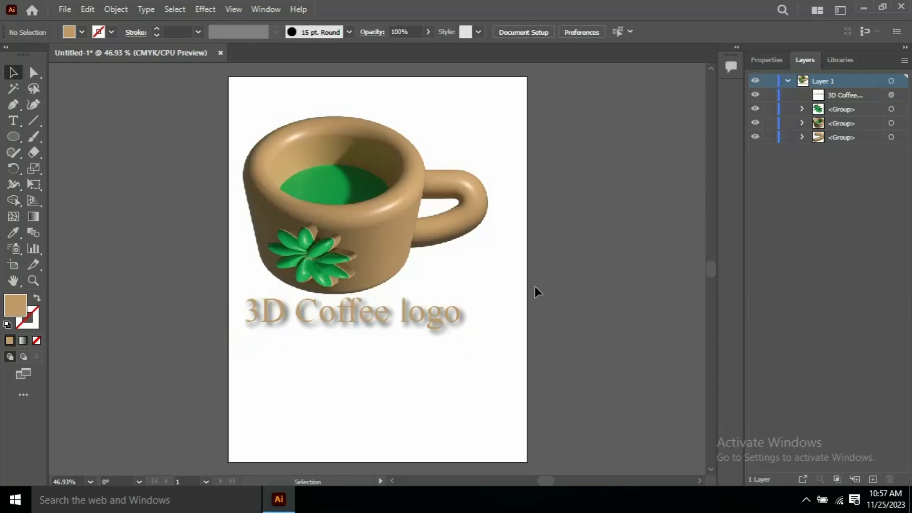